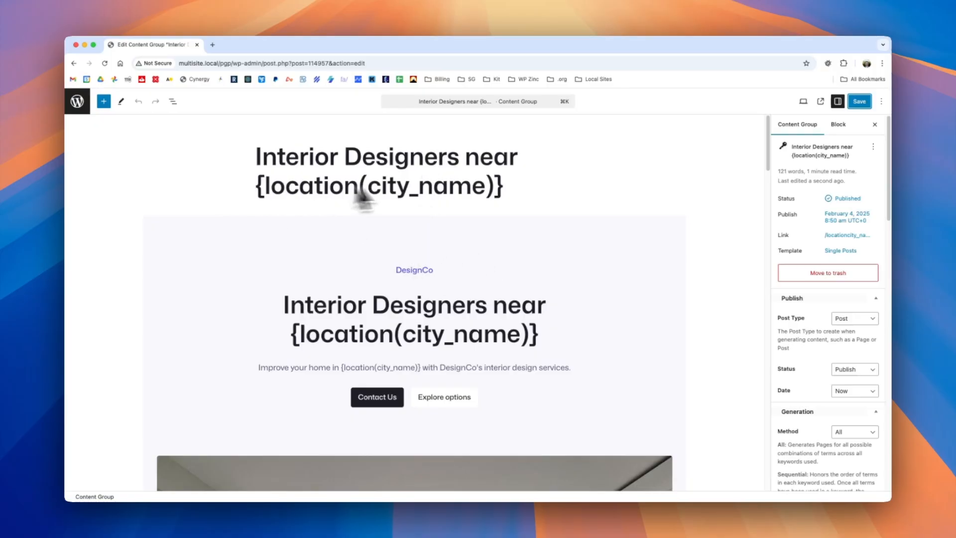
Open the location keyword in a separate browser tab, examine its terms, and close that tab.
{"action": "left_click", "coordinate": [79, 103], "text": "super"}
{"action": "left_click", "coordinate": [231, 46]}
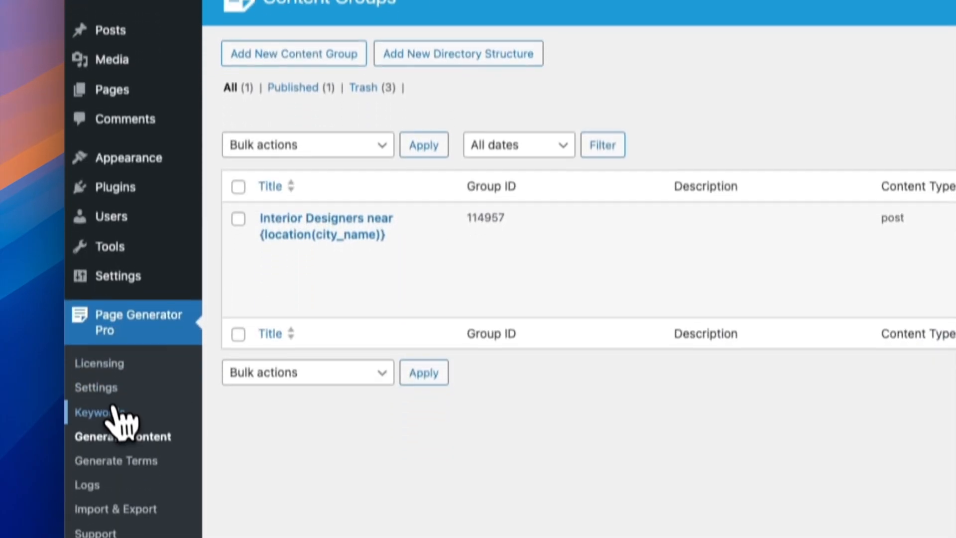
{"action": "left_click", "coordinate": [117, 420]}
{"action": "left_click", "coordinate": [279, 177]}
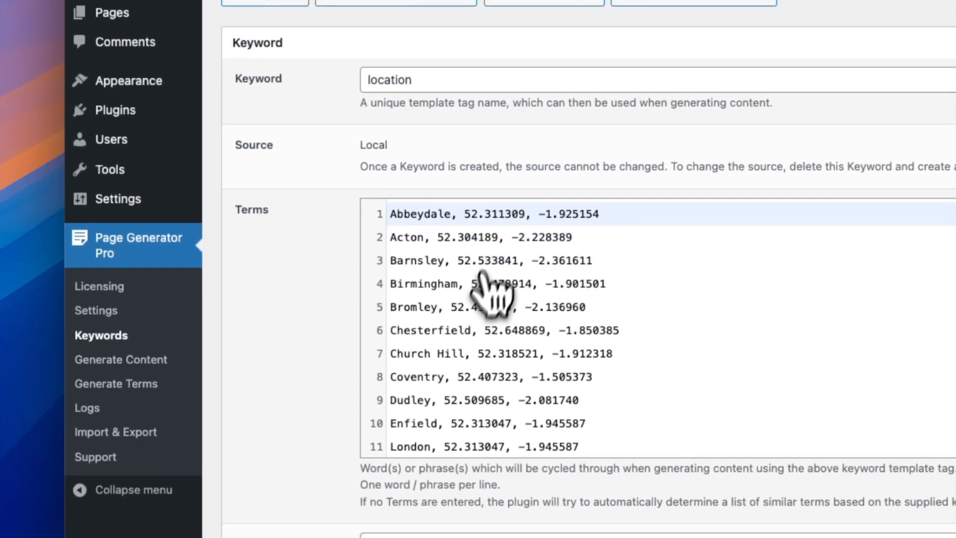
{"action": "scroll", "coordinate": [482, 268], "scroll_direction": "down", "scroll_amount": 1}
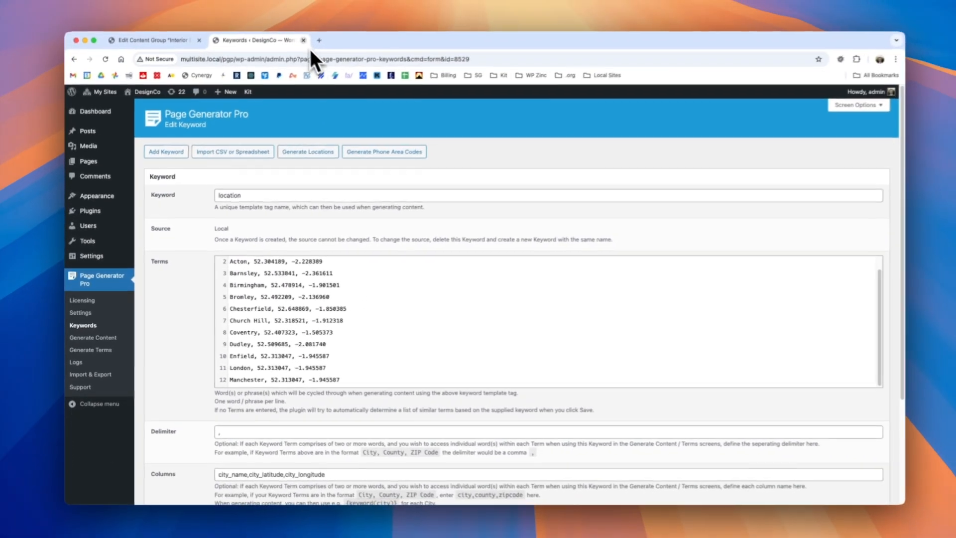
{"action": "left_click", "coordinate": [304, 40]}
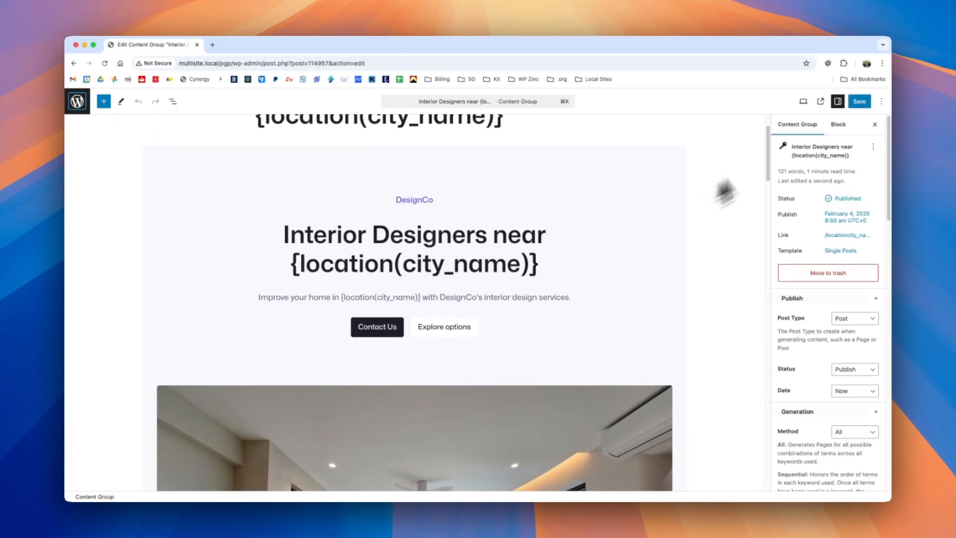
Choose Post as the post type for the generated content.
{"action": "left_click_drag", "start_coordinate": [771, 138], "coordinate": [764, 157]}
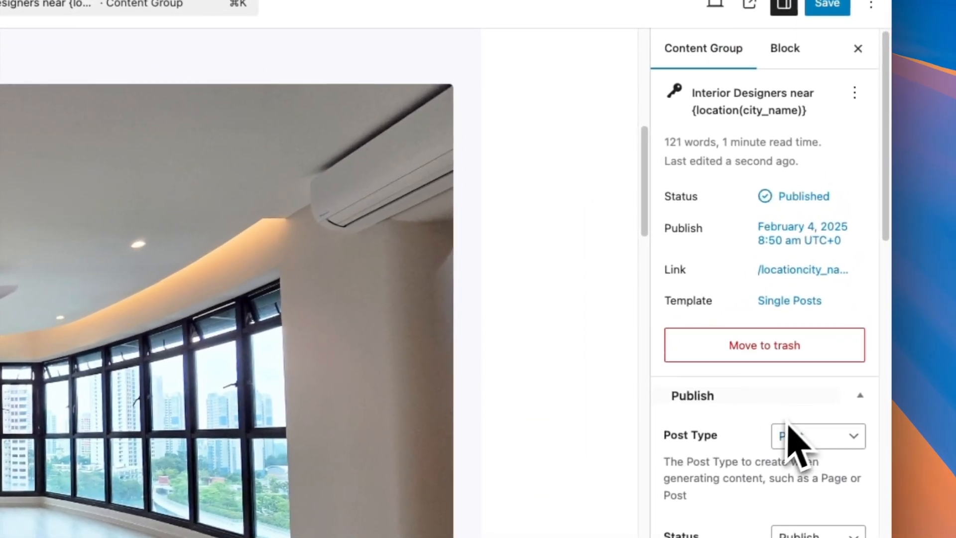
{"action": "left_click", "coordinate": [806, 402]}
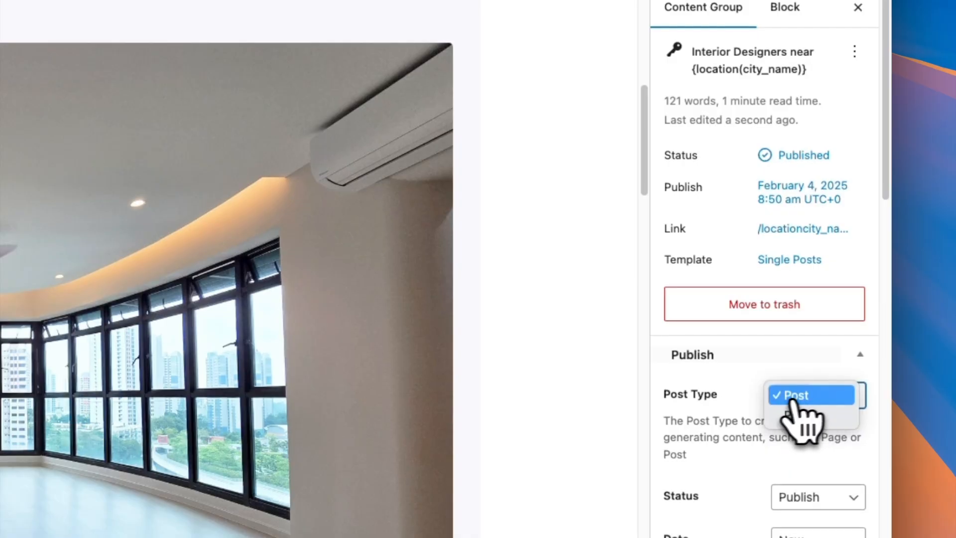
{"action": "left_click", "coordinate": [804, 394]}
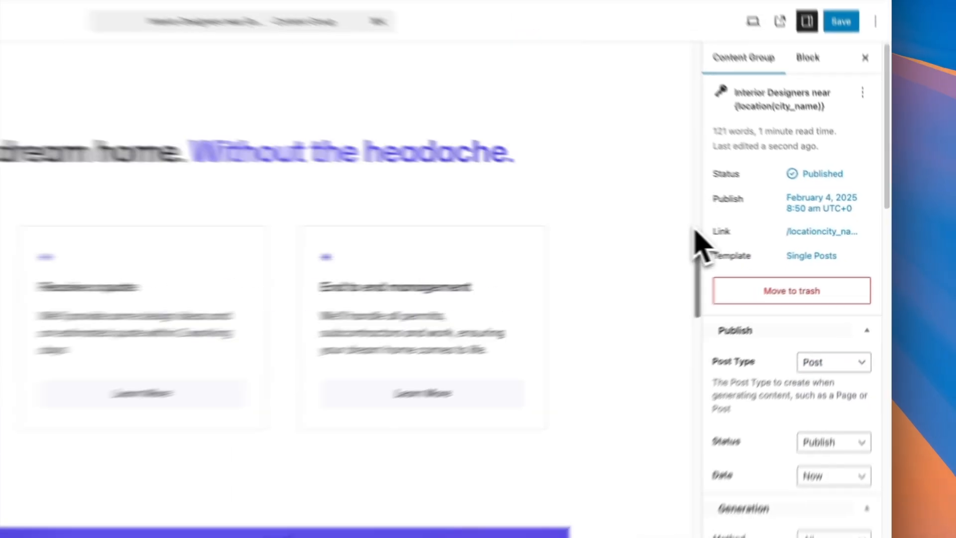
Enable Generate Comments in the content group's Discussion settings, with 3 comments per generated post.
{"action": "left_click_drag", "start_coordinate": [695, 231], "coordinate": [695, 455]}
{"action": "left_click_drag", "start_coordinate": [766, 377], "coordinate": [766, 429]}
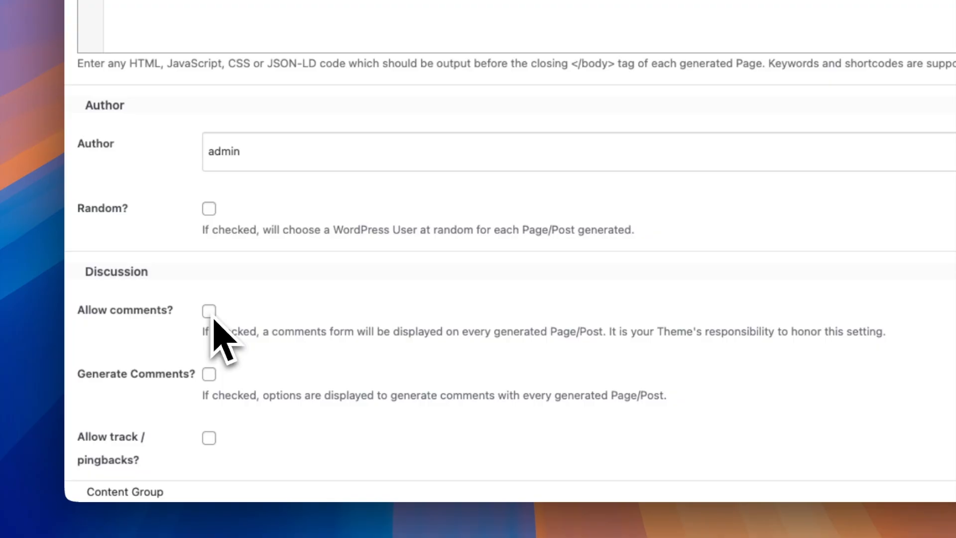
{"action": "left_click", "coordinate": [209, 375]}
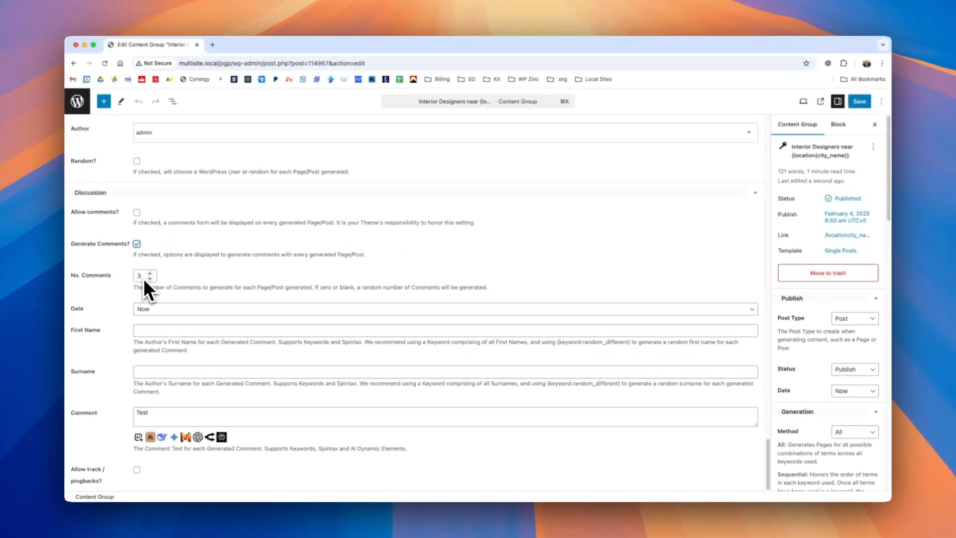
{"action": "left_click_drag", "start_coordinate": [144, 278], "coordinate": [132, 277]}
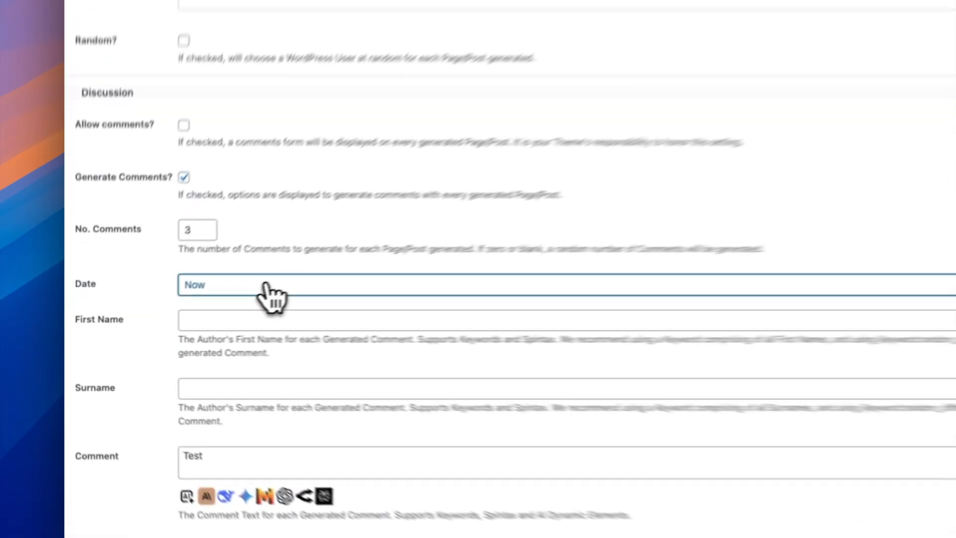
Try the Now, Specify Date and Specify Date from Keyword options for the generated comments' date.
{"action": "left_click", "coordinate": [184, 309]}
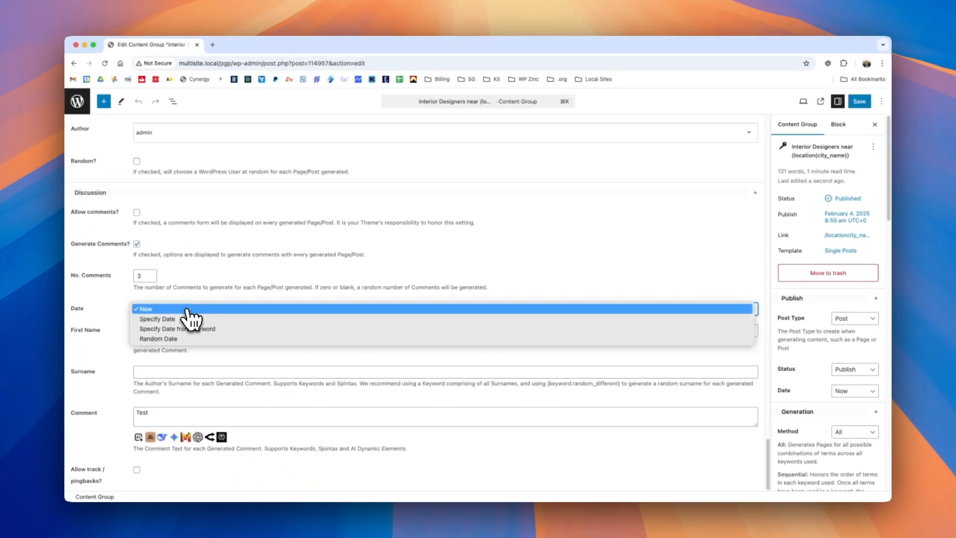
{"action": "left_click", "coordinate": [187, 309]}
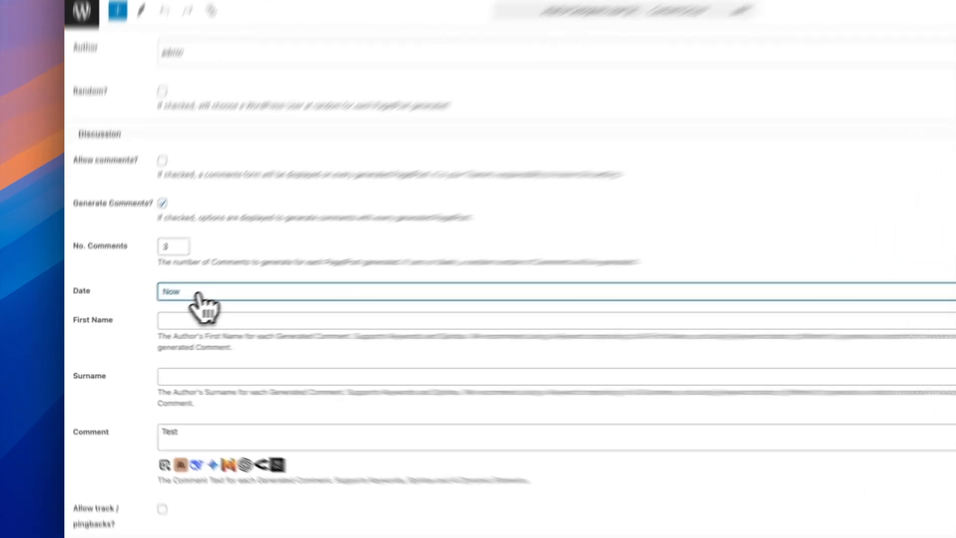
{"action": "left_click", "coordinate": [164, 312]}
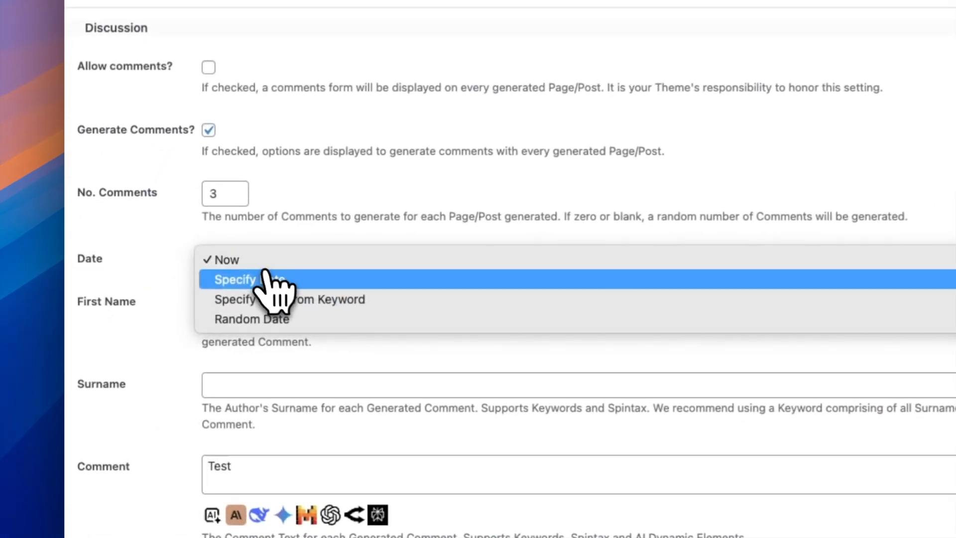
{"action": "left_click", "coordinate": [165, 317]}
{"action": "left_click", "coordinate": [273, 261]}
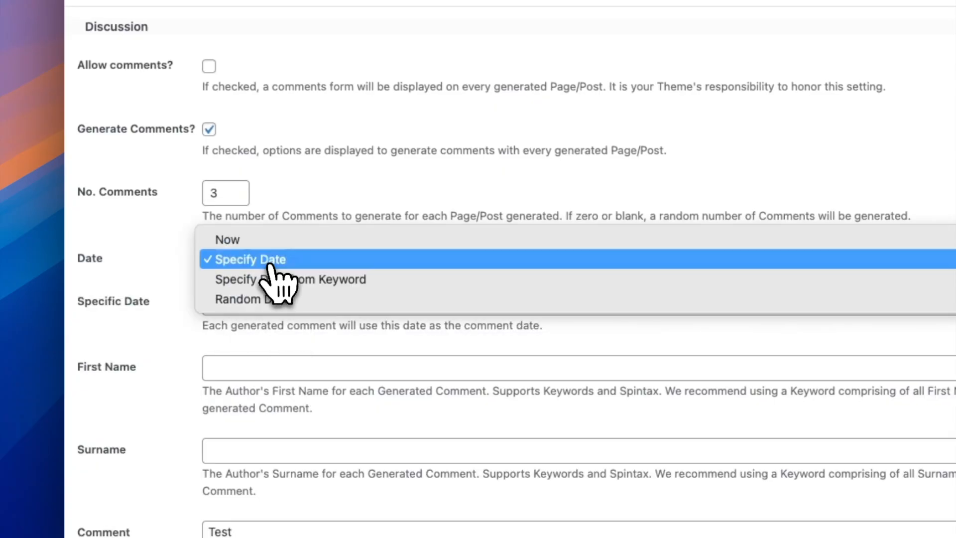
{"action": "left_click", "coordinate": [276, 280]}
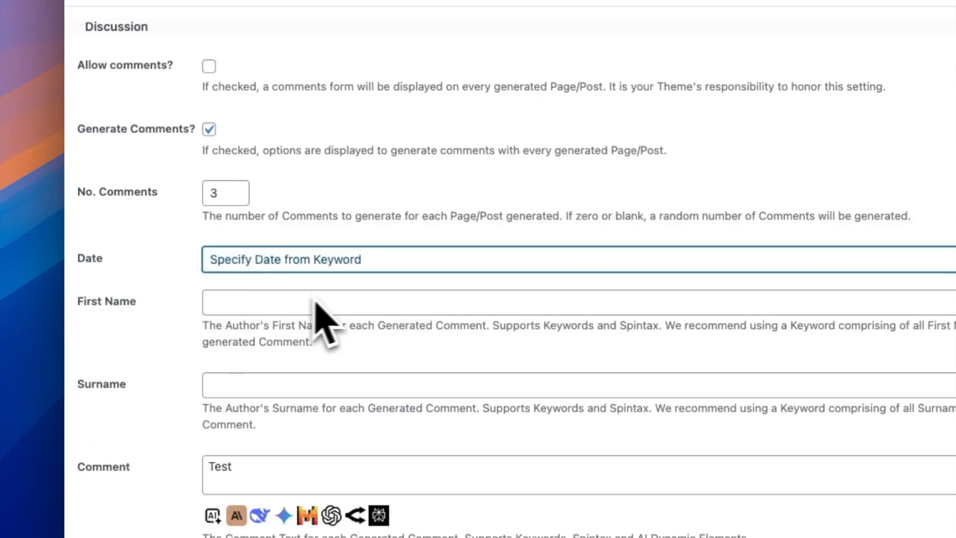
Set the comment date to Random Date, starting 01/01/2025 and ending 01/02/2025.
{"action": "left_click", "coordinate": [307, 261]}
{"action": "left_click", "coordinate": [294, 279]}
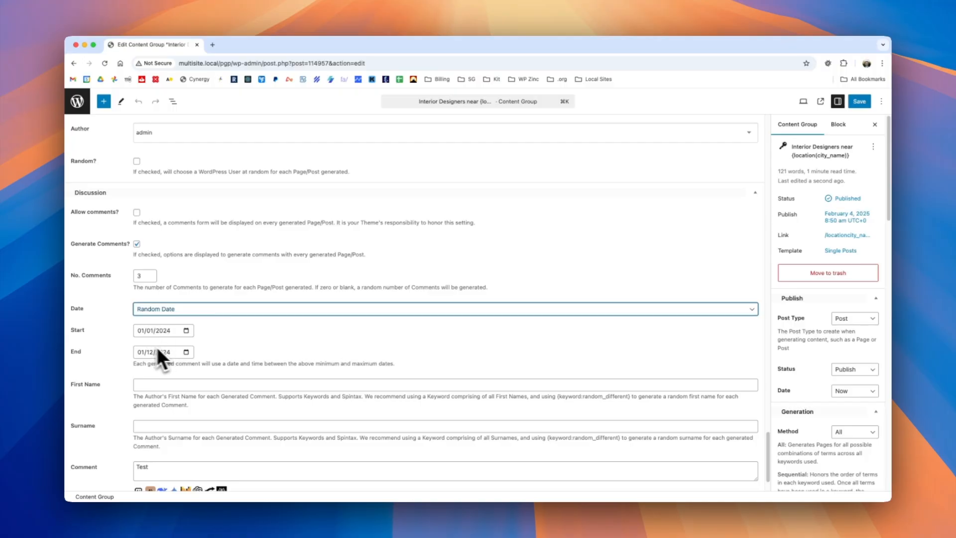
{"action": "left_click", "coordinate": [162, 331]}
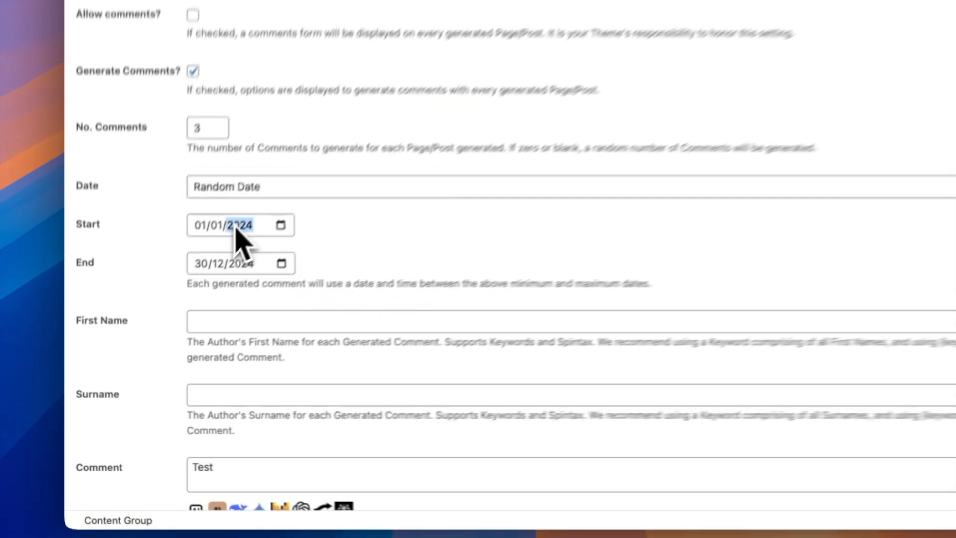
{"action": "type", "text": "2025"}
{"action": "left_click", "coordinate": [217, 244]}
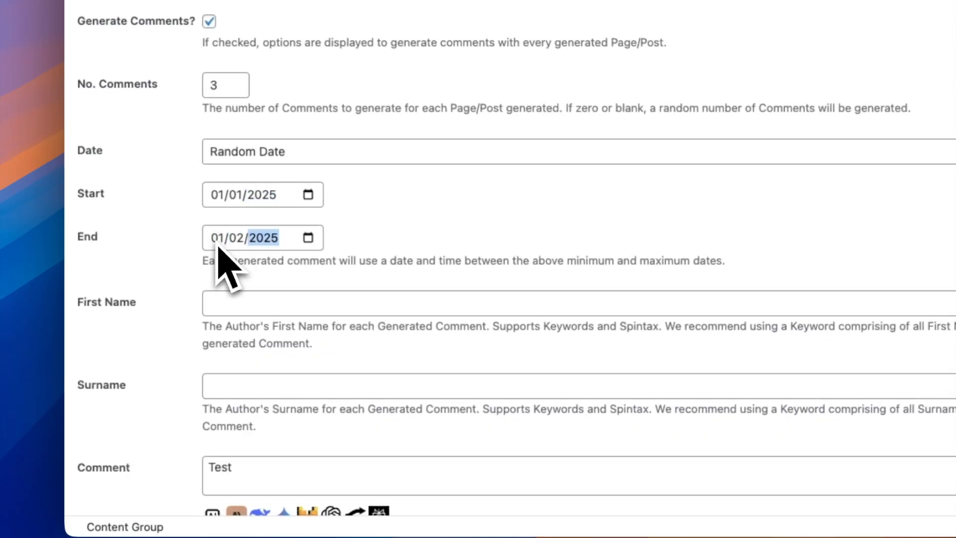
{"action": "left_click", "coordinate": [305, 292]}
Add and save a local keyword named first_name, with the copied list of first names pasted as its terms.
{"action": "scroll", "coordinate": [296, 294], "scroll_direction": "down", "scroll_amount": 1}
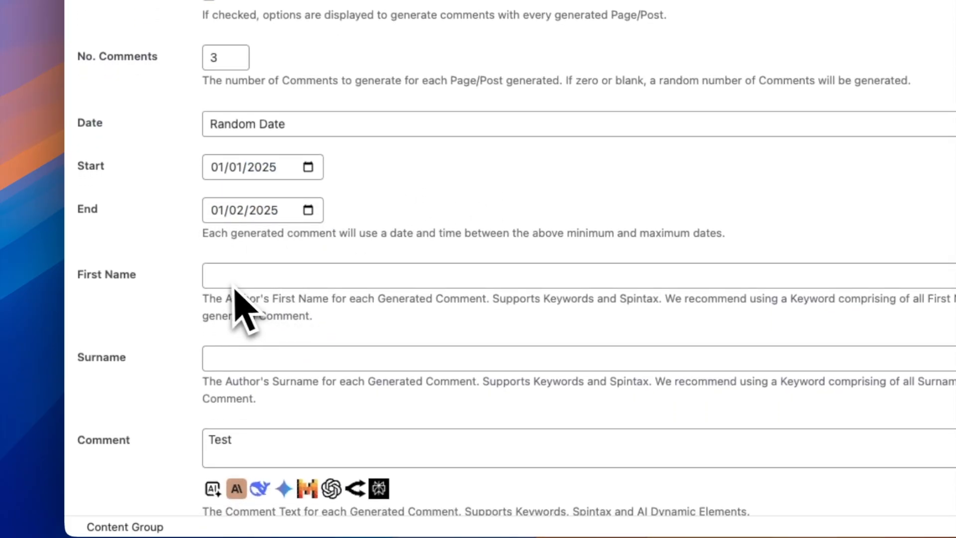
{"action": "scroll", "coordinate": [230, 285], "scroll_direction": "down", "scroll_amount": 1}
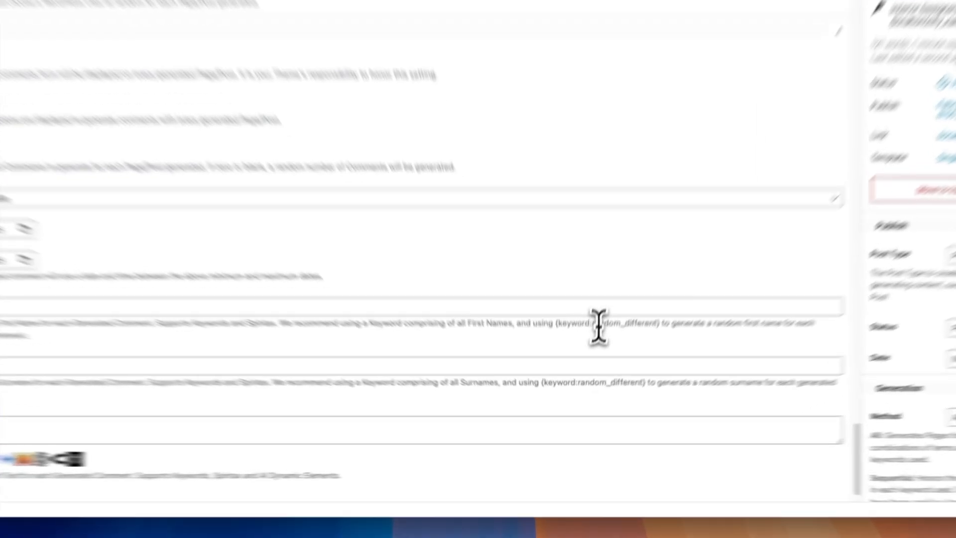
{"action": "double_click", "coordinate": [592, 367]}
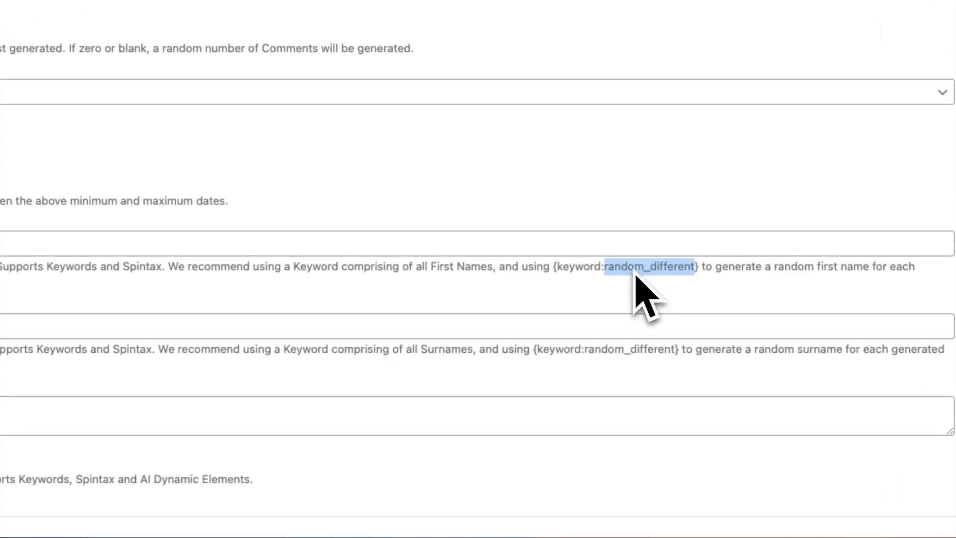
{"action": "left_click", "coordinate": [169, 352]}
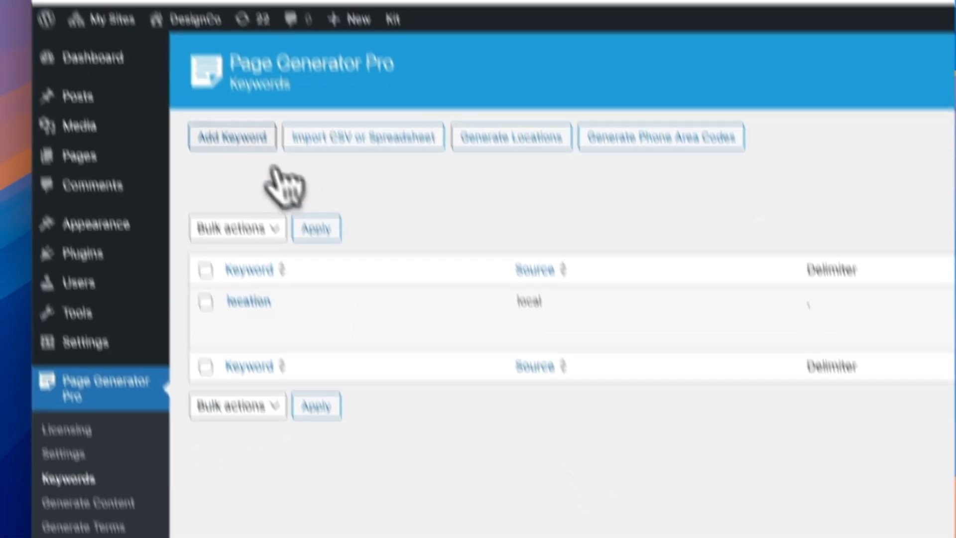
{"action": "left_click", "coordinate": [189, 21]}
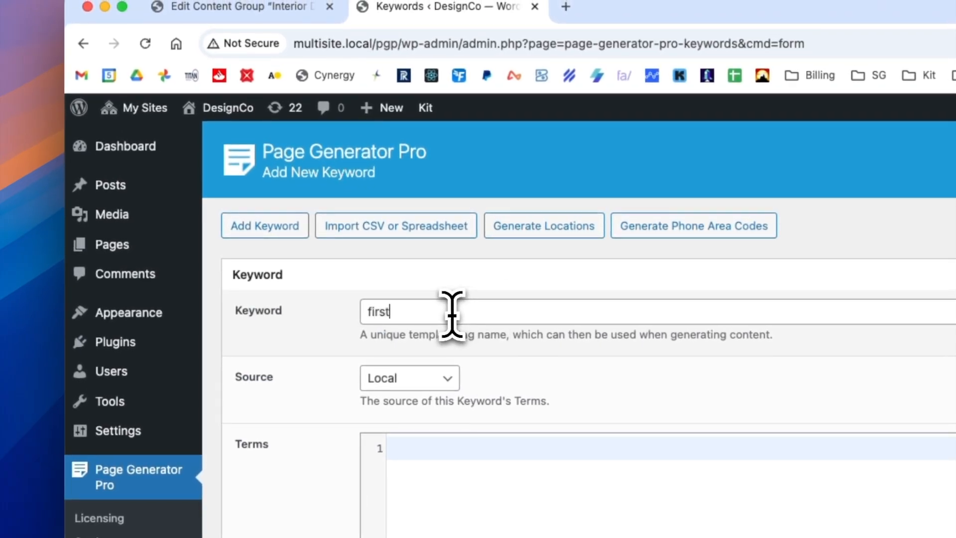
{"action": "type", "text": "first_name"}
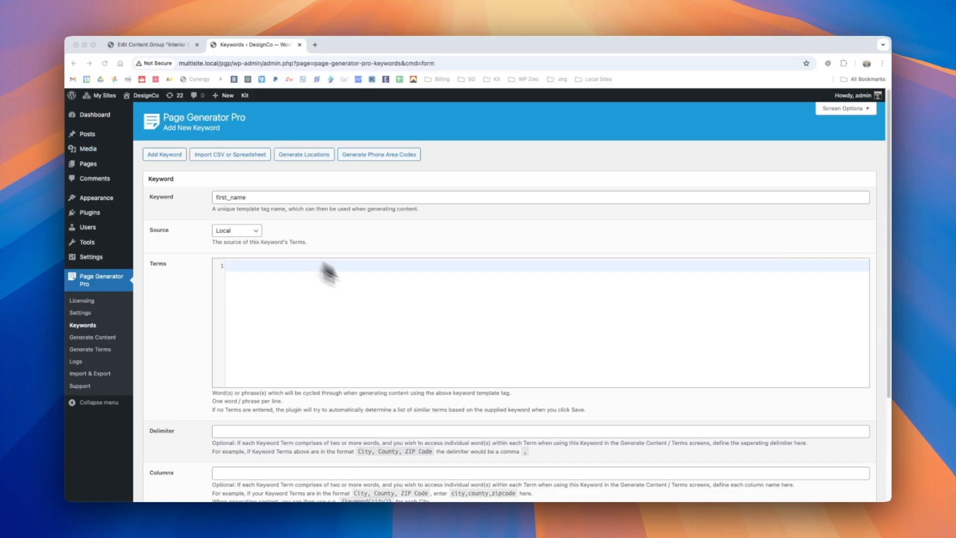
{"action": "left_click", "coordinate": [305, 285]}
{"action": "key", "text": "super+v"}
{"action": "scroll", "coordinate": [189, 370], "scroll_direction": "down", "scroll_amount": 3}
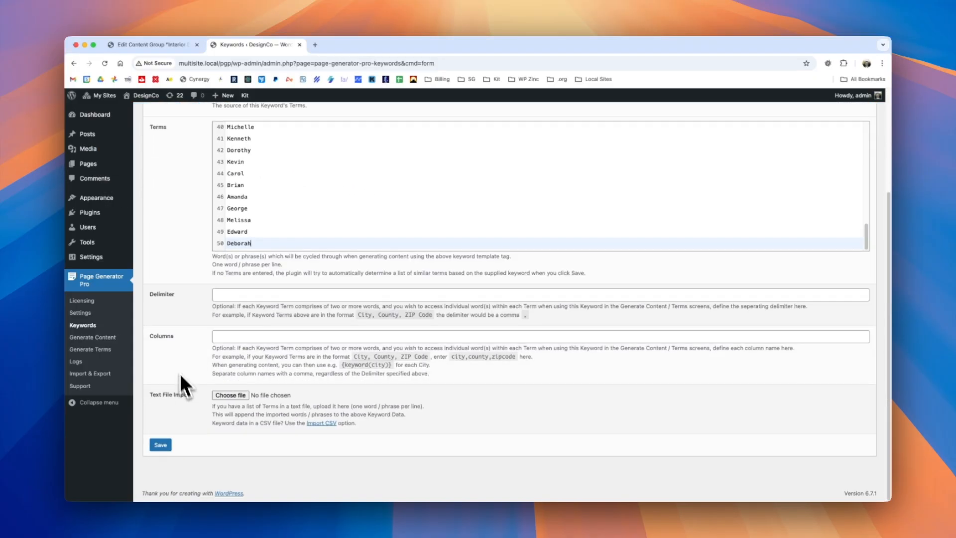
{"action": "left_click", "coordinate": [160, 443]}
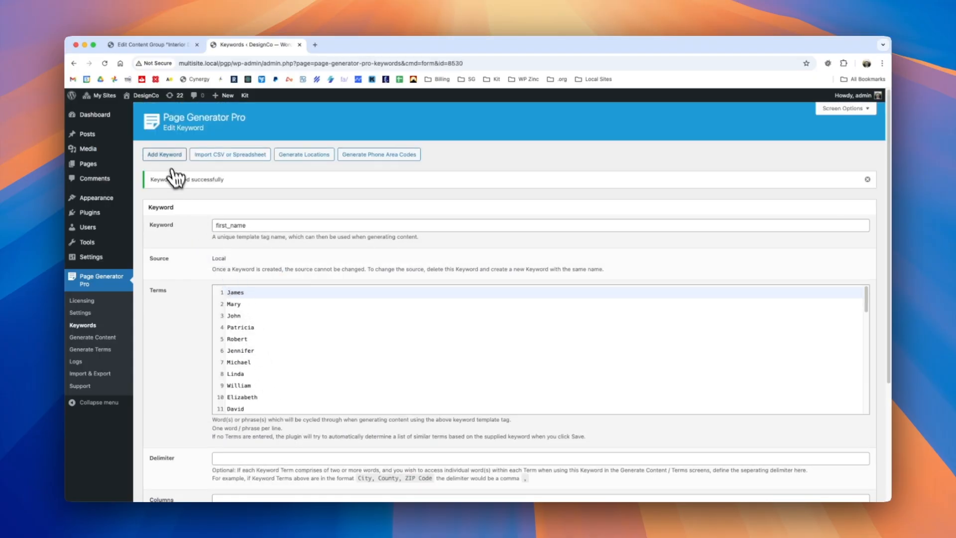
Add and save a local keyword named surname, with the copied list of surnames pasted as its terms.
{"action": "left_click", "coordinate": [165, 154]}
{"action": "left_click", "coordinate": [230, 199]}
{"action": "type", "text": "surnam"}
{"action": "type", "text": "e"}
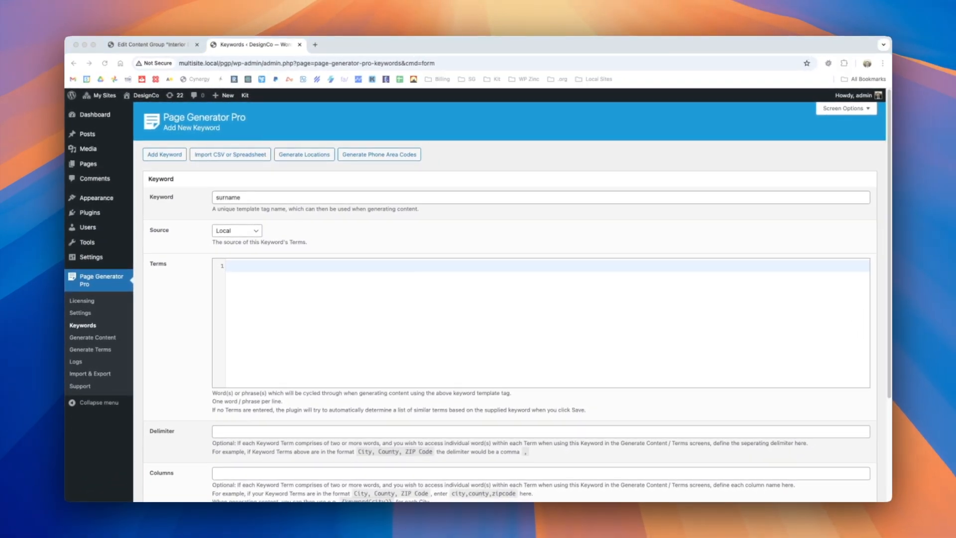
{"action": "left_click", "coordinate": [374, 324]}
{"action": "type", "text": "Smith Johnson Williams Brown Jones Garcia Miller Davis Rodriguez Martinez Hernandez Lopez Gonzalez Wilson Anderson Thomas Taylor Moore Jackson Martin Lee Perez Thompson White Harris Sanchez Clark Ramirez Lewis Robinson Walker Young Allen King Wright Scott Torres Nguyen Hill Flores Green Adams Nelson Baker Hall Rivera Campbell Mitchell Carter Roberts"}
{"action": "scroll", "coordinate": [172, 357], "scroll_direction": "down", "scroll_amount": 3}
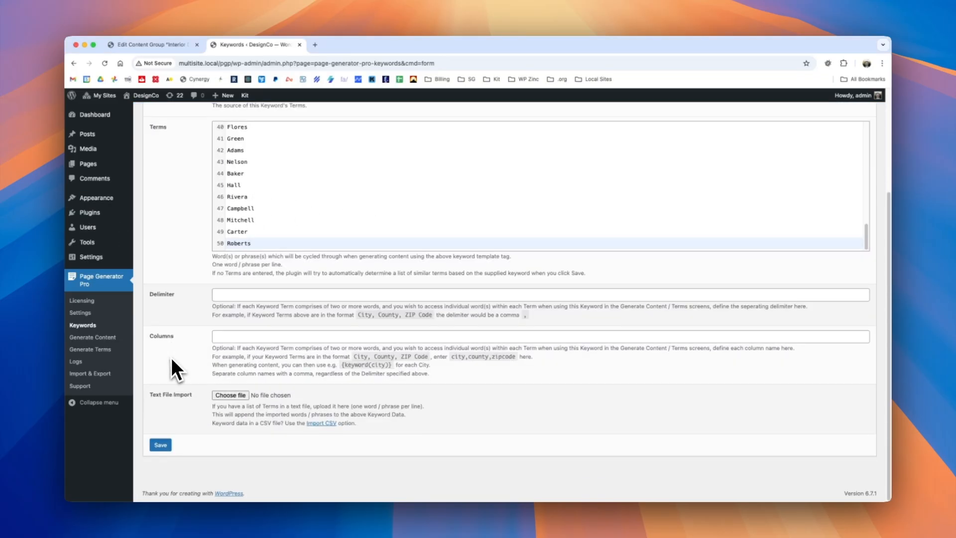
{"action": "left_click", "coordinate": [160, 443]}
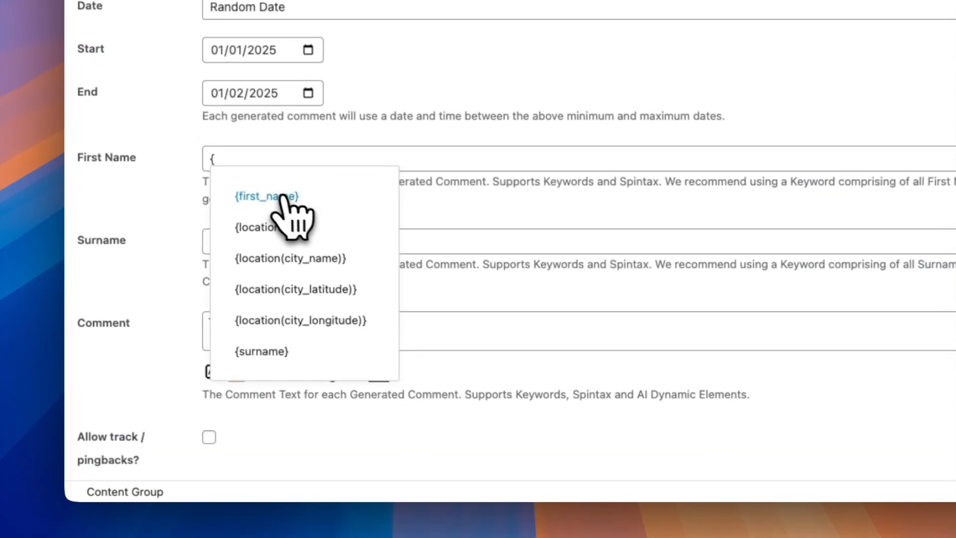
Set the generated comments' First Name to {first_name:random_different} in the content group.
{"action": "left_click", "coordinate": [283, 202]}
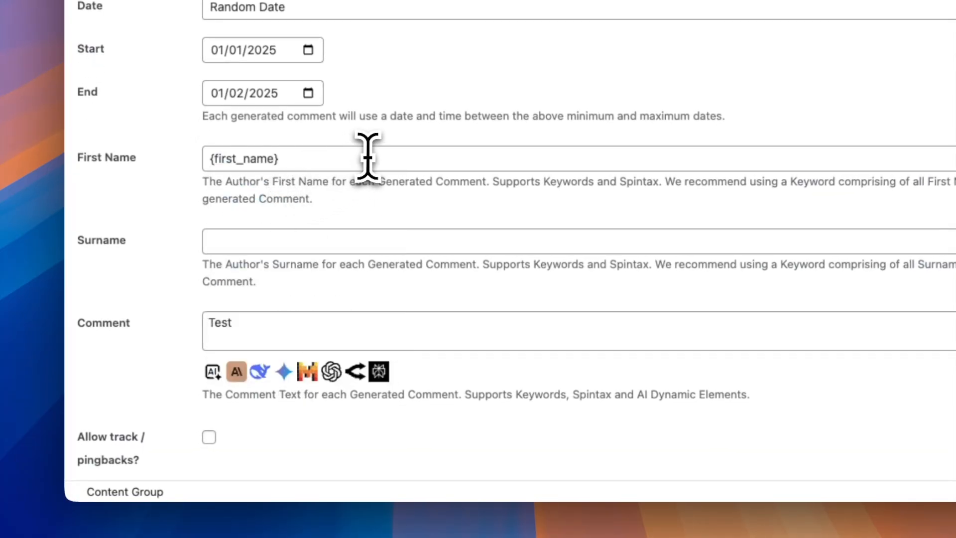
{"action": "type", "text": ":random_differ"}
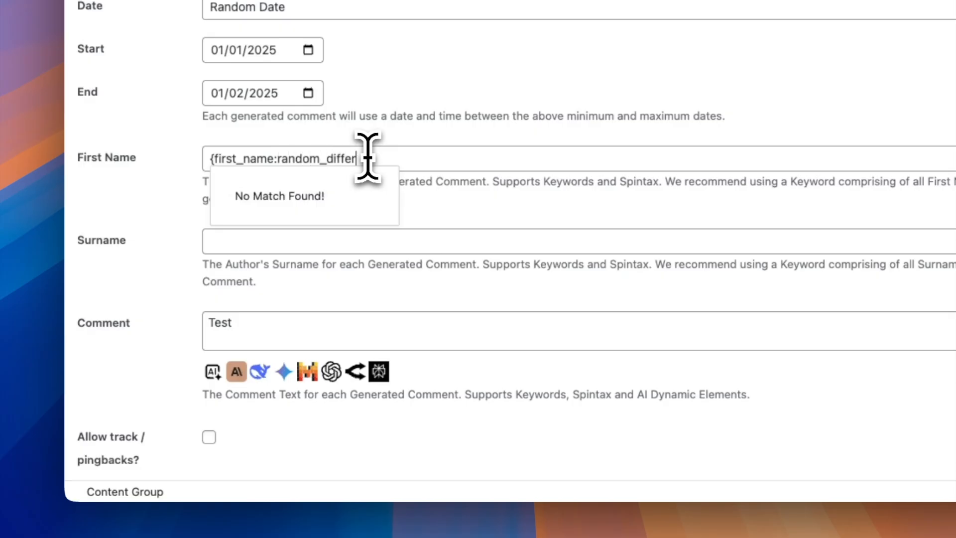
{"action": "type", "text": "ent}"}
Set the generated comments' Surname to {surname:random_different}.
{"action": "left_click", "coordinate": [457, 243]}
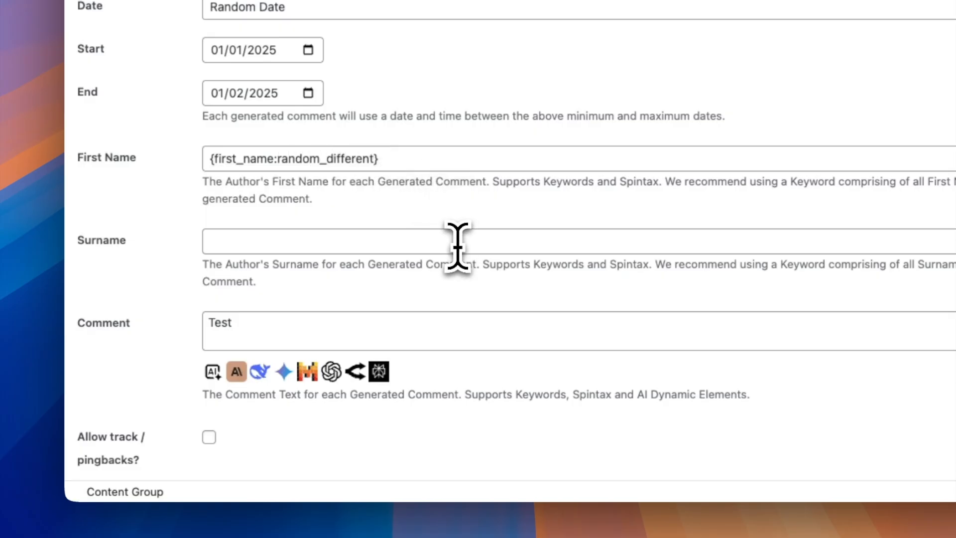
{"action": "type", "text": "{"}
{"action": "left_click", "coordinate": [263, 432]}
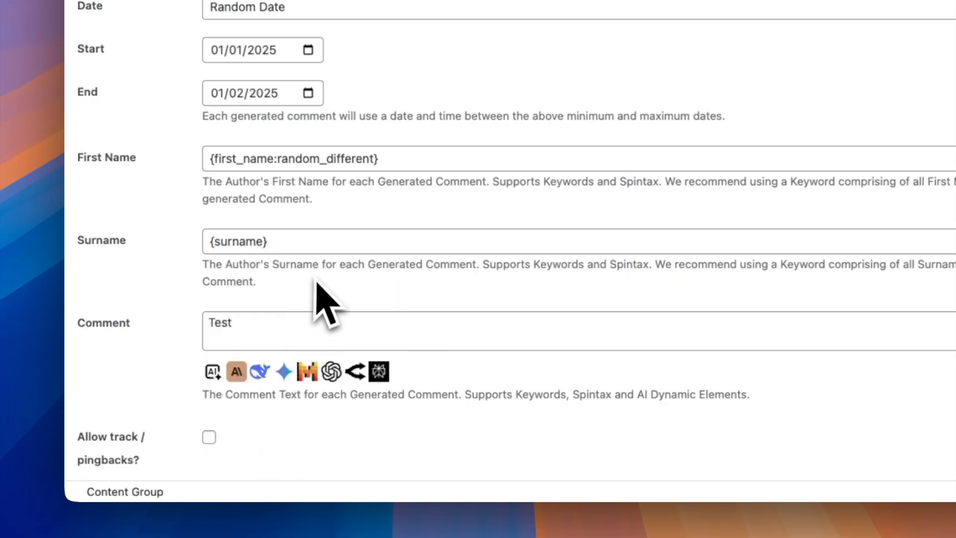
{"action": "type", "text": ":random_"}
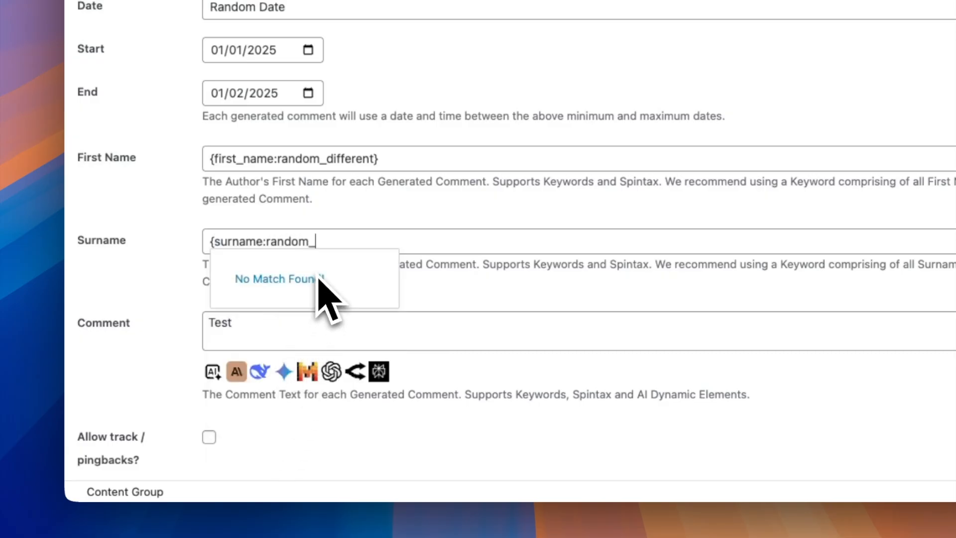
{"action": "type", "text": "different"}
{"action": "type", "text": "}"}
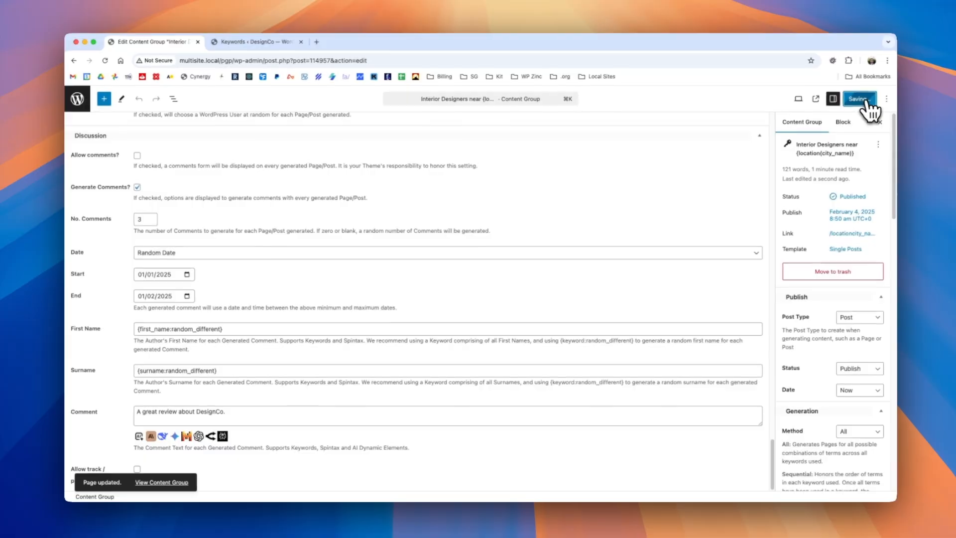
Set the comment text to "A great review about DesignCo." and save the content group.
{"action": "left_click", "coordinate": [858, 102]}
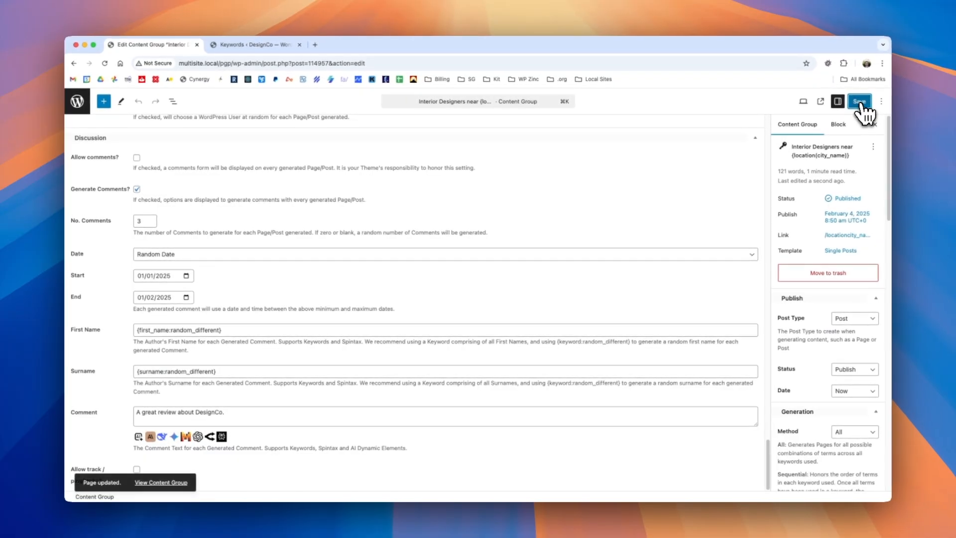
Generate a test draft post from the content group and open it to examine the commenter names, dates and text.
{"action": "left_click_drag", "start_coordinate": [891, 135], "coordinate": [876, 423]}
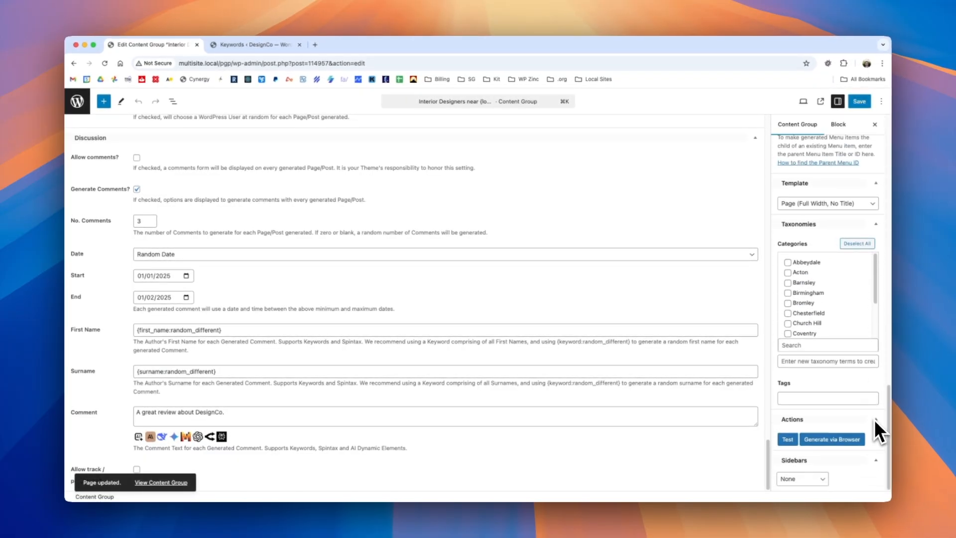
{"action": "left_click", "coordinate": [788, 439]}
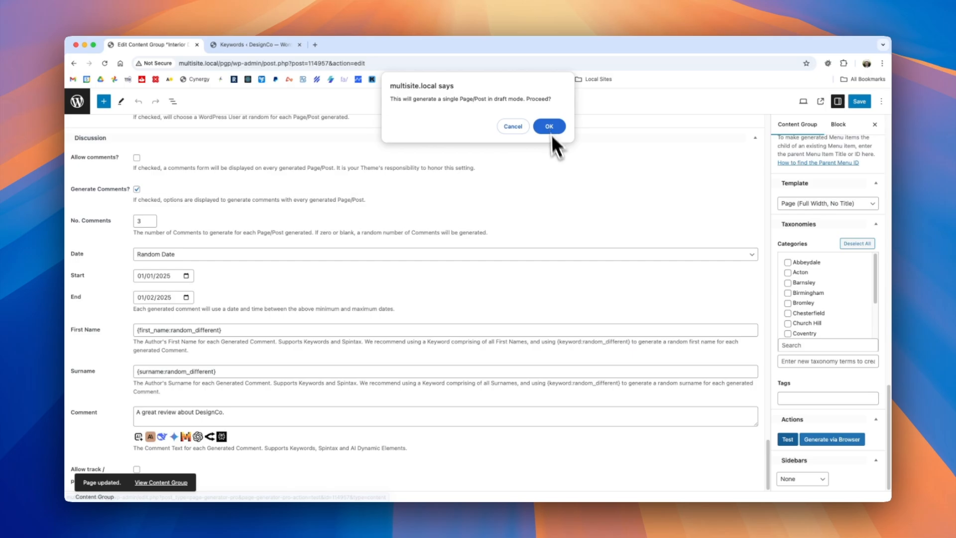
{"action": "left_click", "coordinate": [550, 127]}
{"action": "left_click", "coordinate": [448, 286]}
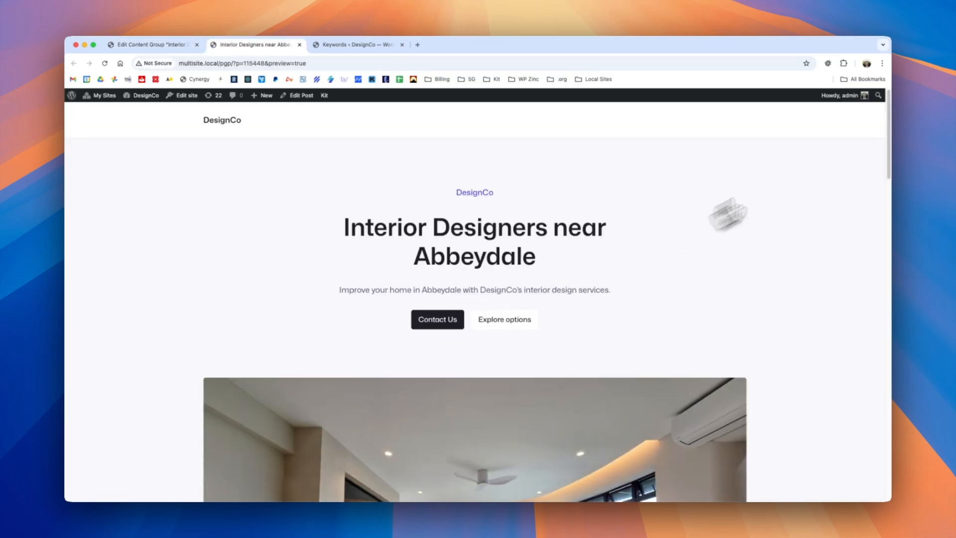
{"action": "scroll", "coordinate": [889, 98], "scroll_direction": "down", "scroll_amount": 1}
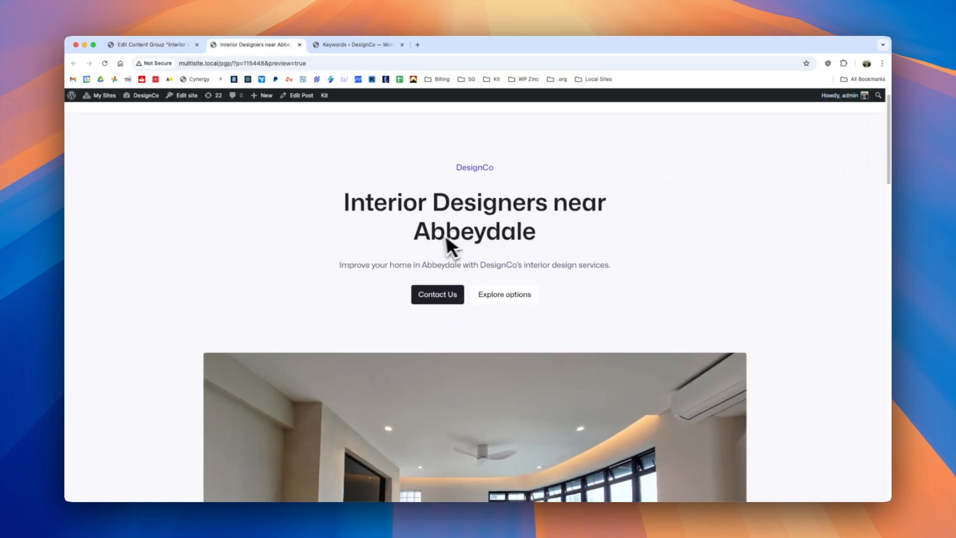
{"action": "left_click_drag", "start_coordinate": [889, 125], "coordinate": [891, 403]}
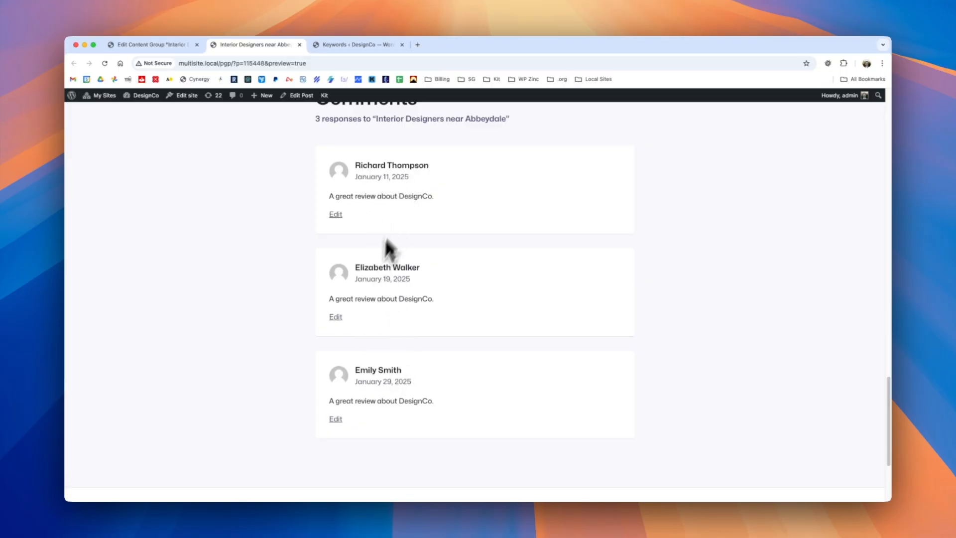
Replace the generated comments' First Name in the content group with the prepared spintax list of first names.
{"action": "left_click", "coordinate": [149, 44]}
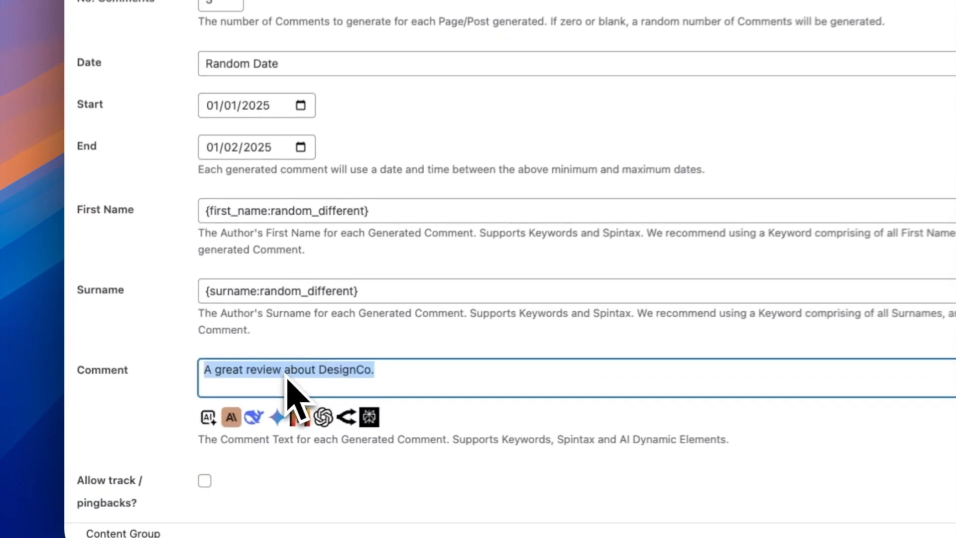
{"action": "left_click_drag", "start_coordinate": [405, 203], "coordinate": [245, 231]}
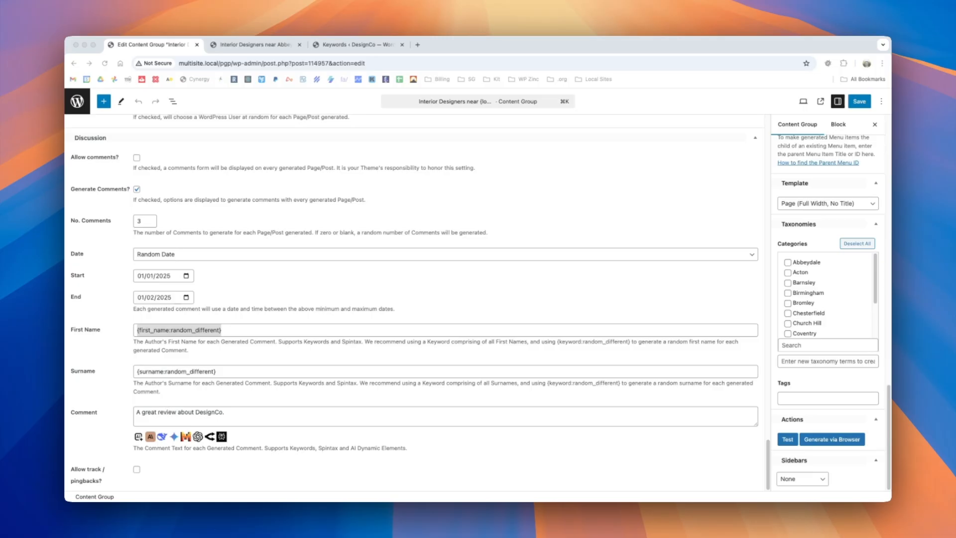
{"action": "left_click", "coordinate": [256, 330]}
{"action": "key", "text": "super+v"}
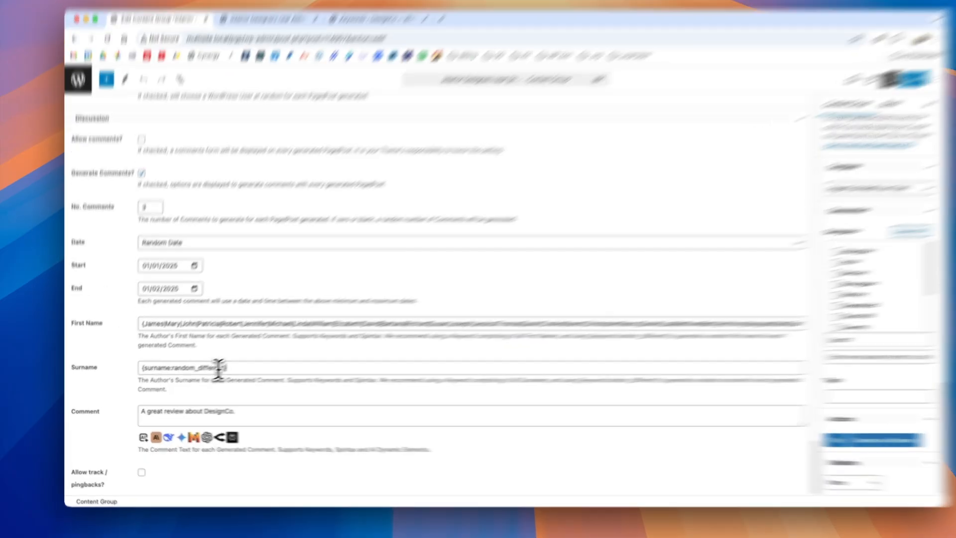
Replace the generated comments' Surname with the prepared spintax list of surnames and save the content group.
{"action": "triple_click", "coordinate": [212, 371]}
{"action": "key", "text": "super+v"}
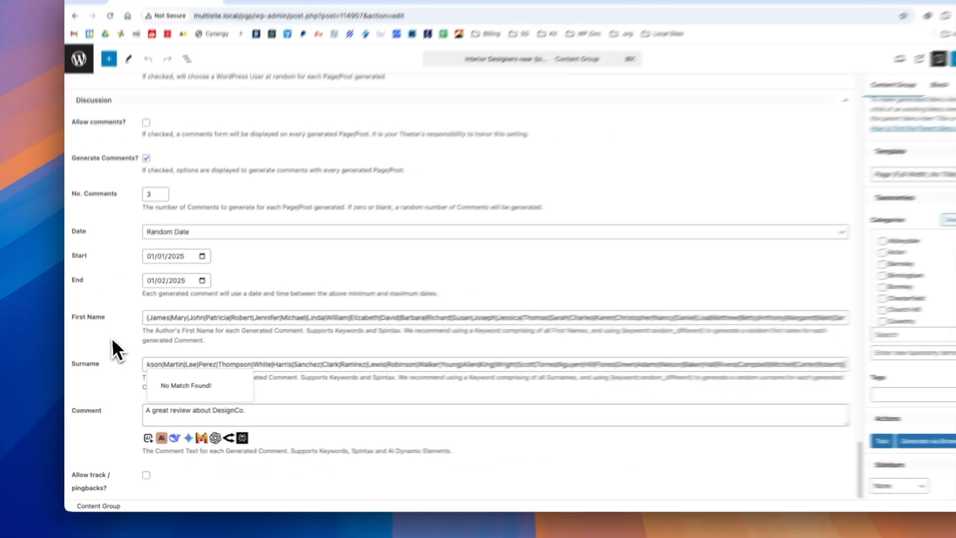
{"action": "left_click", "coordinate": [112, 339]}
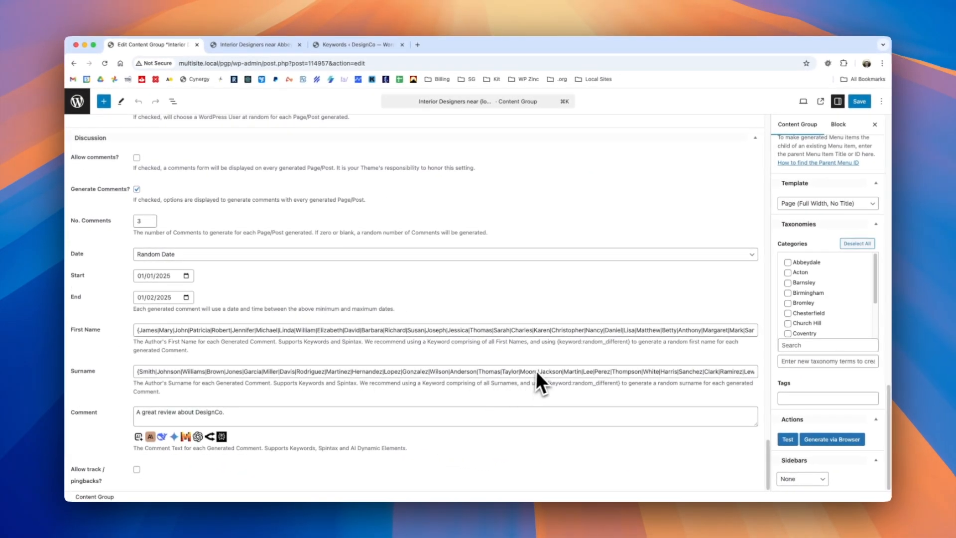
{"action": "left_click", "coordinate": [859, 101]}
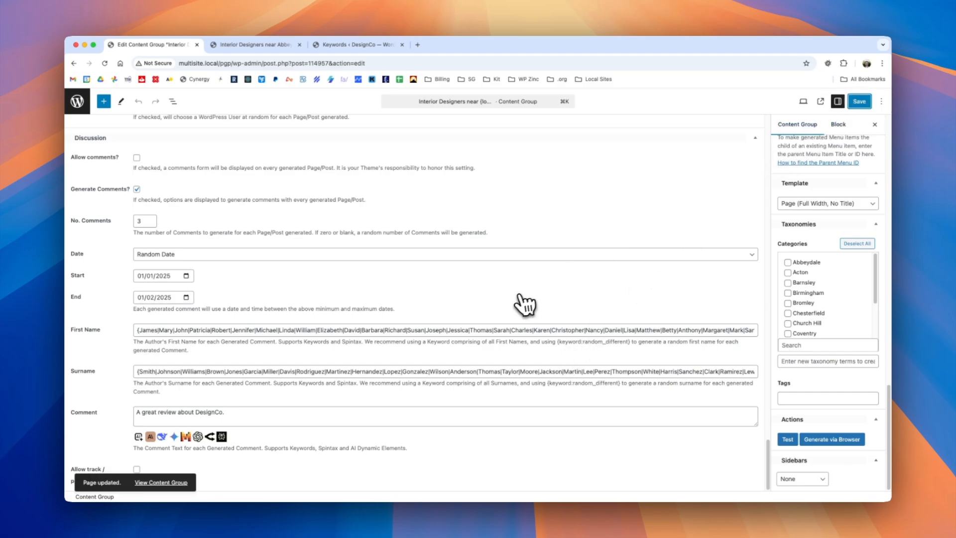
Run the content group test again and open the generated post to examine the comments with spintax names.
{"action": "left_click", "coordinate": [787, 439]}
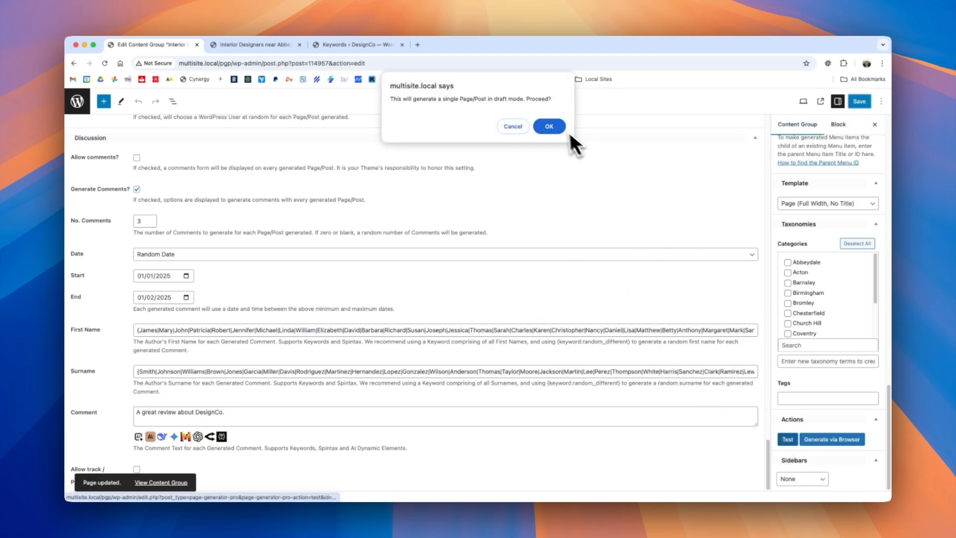
{"action": "left_click", "coordinate": [549, 128]}
{"action": "left_click", "coordinate": [431, 290]}
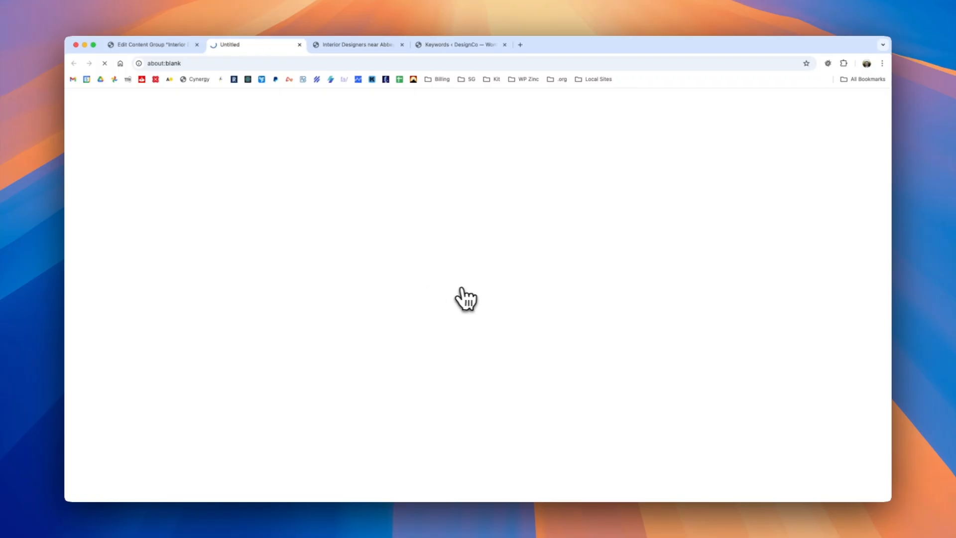
{"action": "left_click_drag", "start_coordinate": [888, 114], "coordinate": [889, 388]}
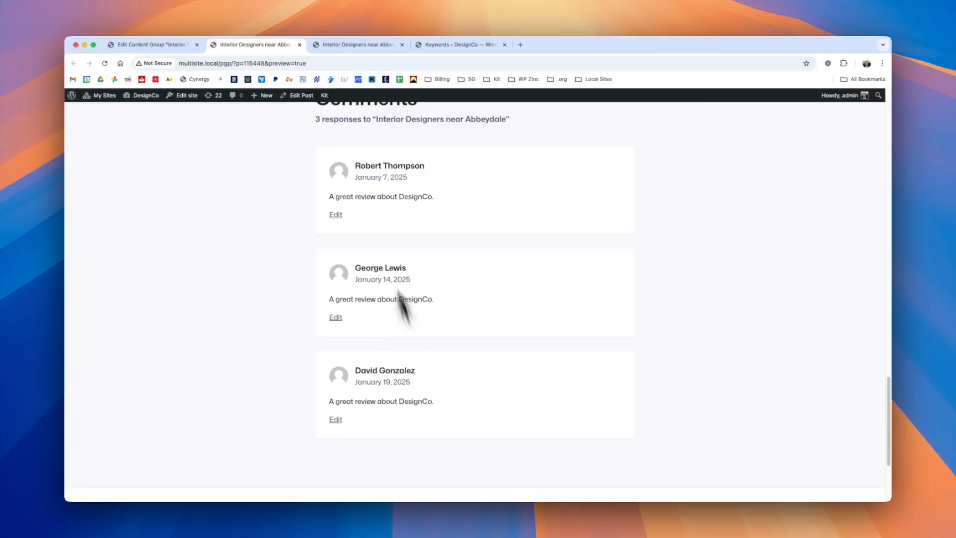
Compare the commenter names with the earlier test preview, then close both previews and the test result.
{"action": "left_click", "coordinate": [339, 50]}
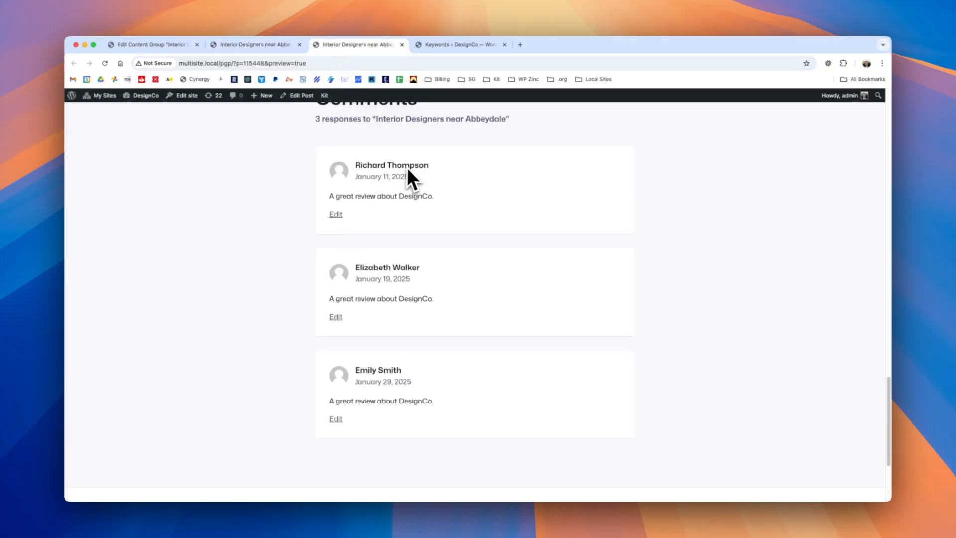
{"action": "left_click", "coordinate": [280, 49]}
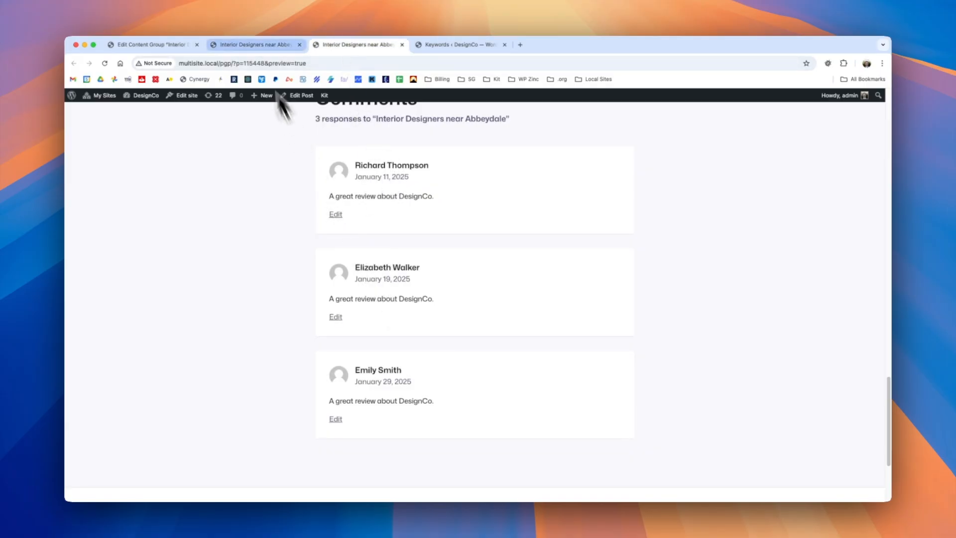
{"action": "left_click", "coordinate": [299, 45]}
{"action": "left_click", "coordinate": [300, 45]}
{"action": "left_click", "coordinate": [177, 46]}
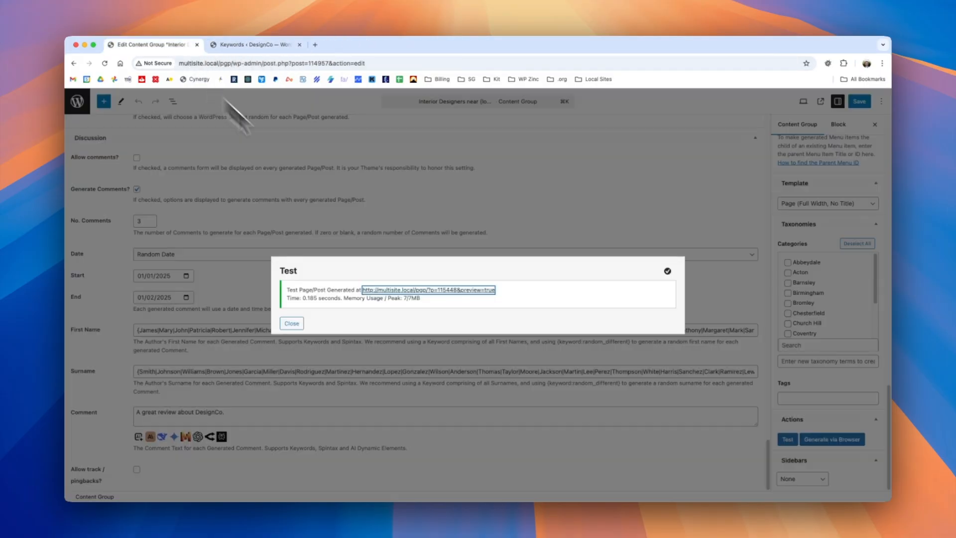
{"action": "left_click", "coordinate": [291, 325]}
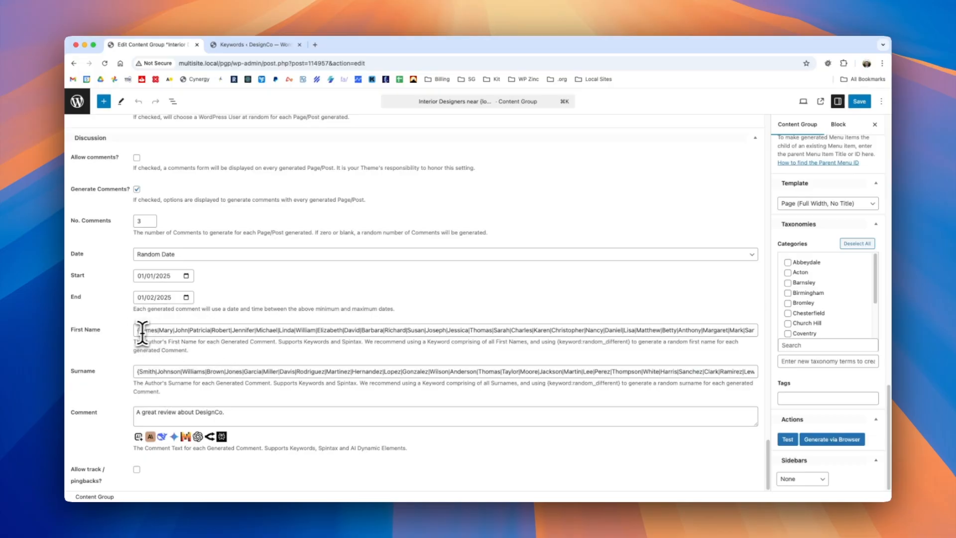
{"action": "left_click_drag", "start_coordinate": [138, 331], "coordinate": [268, 329]}
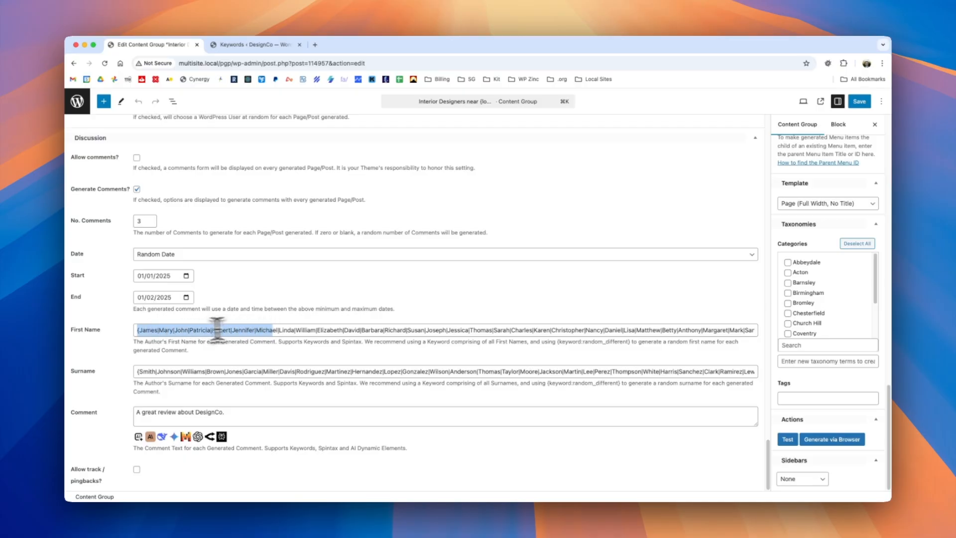
{"action": "left_click", "coordinate": [252, 330]}
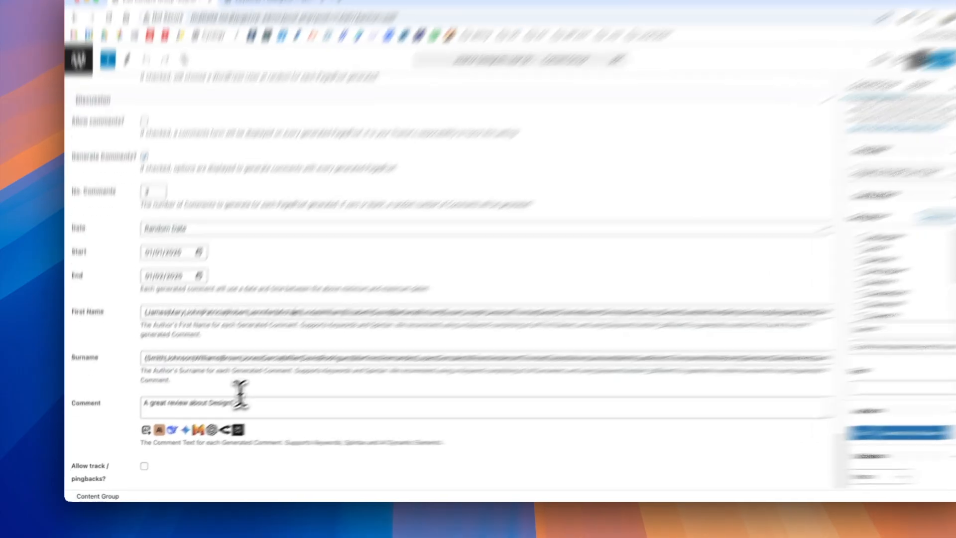
Clear the comment text and start an OpenAI element with the topic "Write a review on DesignCo interior design services from a satisfied customer.".
{"action": "left_click_drag", "start_coordinate": [224, 412], "coordinate": [131, 412]}
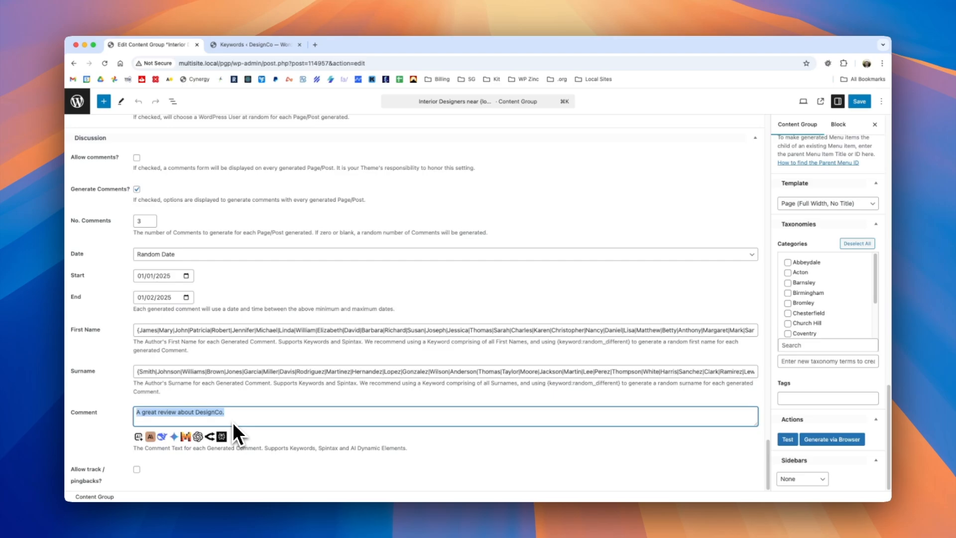
{"action": "key", "text": "BackSpace"}
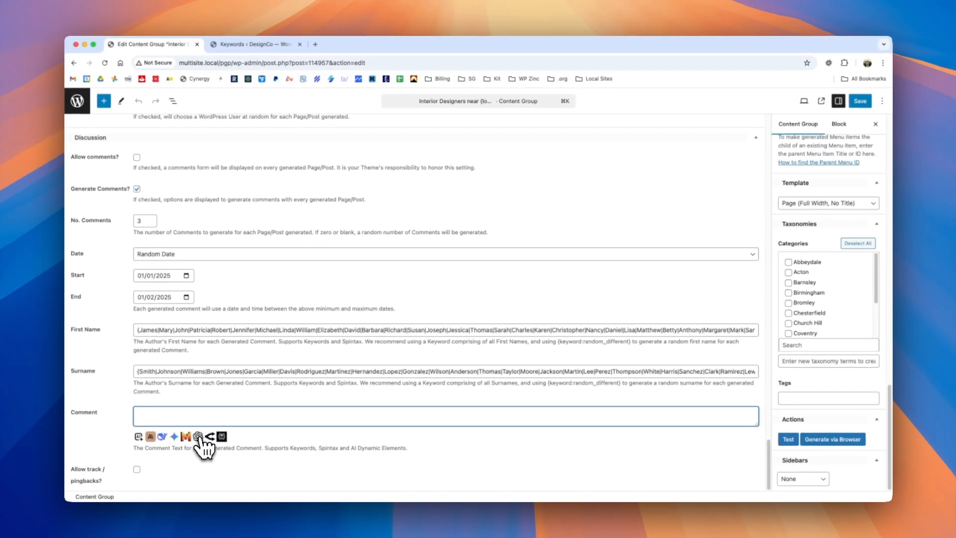
{"action": "left_click", "coordinate": [198, 436]}
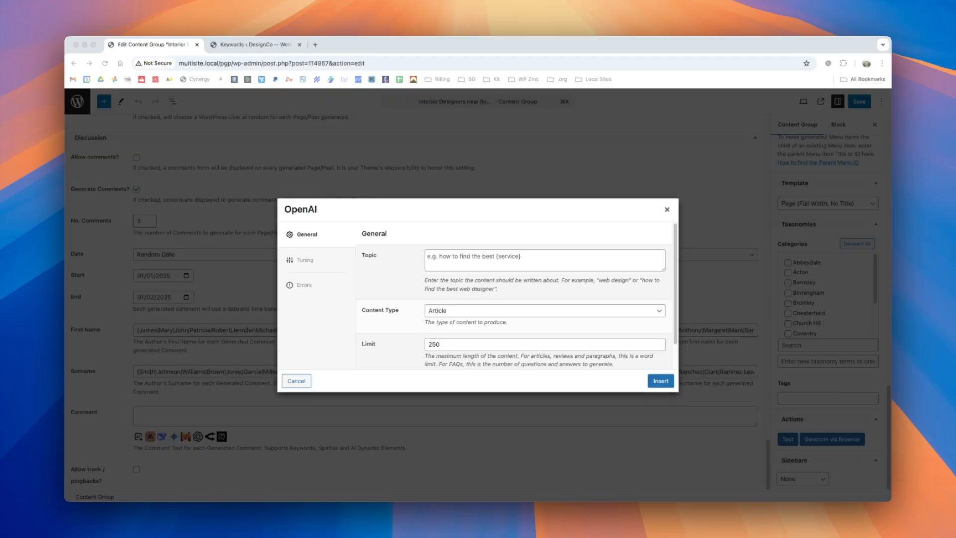
{"action": "left_click", "coordinate": [452, 256]}
{"action": "type", "text": "Write a review on DesignCo interior design services from a satisfied customer."}
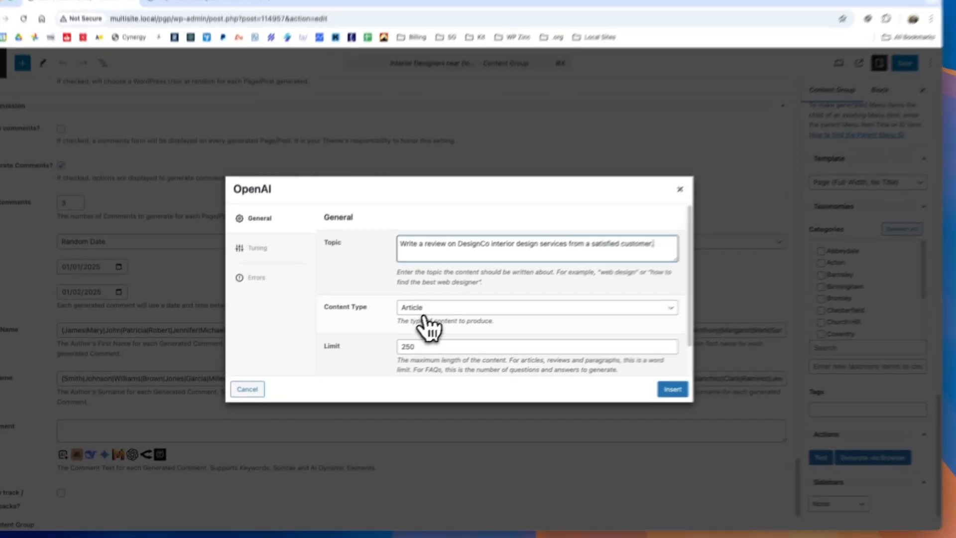
Set the OpenAI element's content type to Review (Plain Text, no schema) and its limit to 100.
{"action": "left_click", "coordinate": [311, 331]}
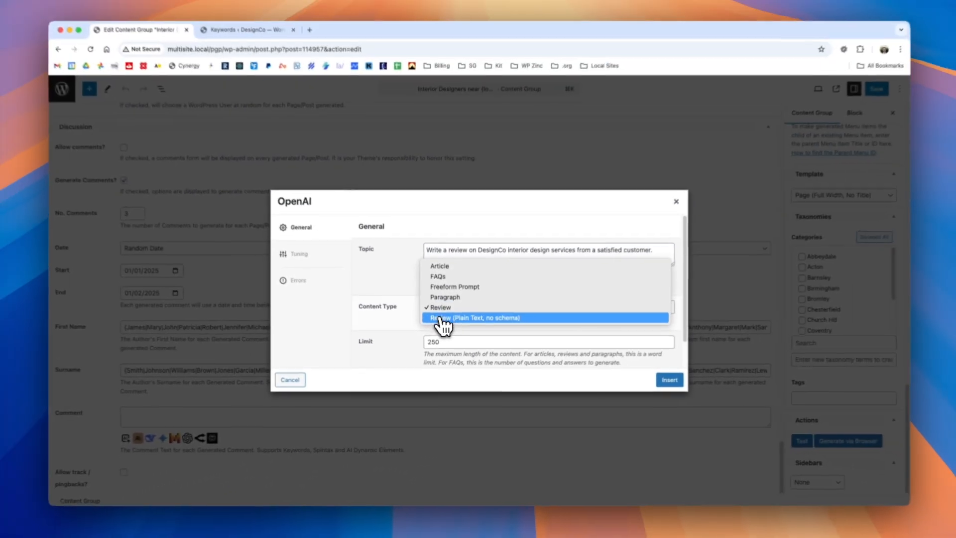
{"action": "left_click", "coordinate": [481, 318]}
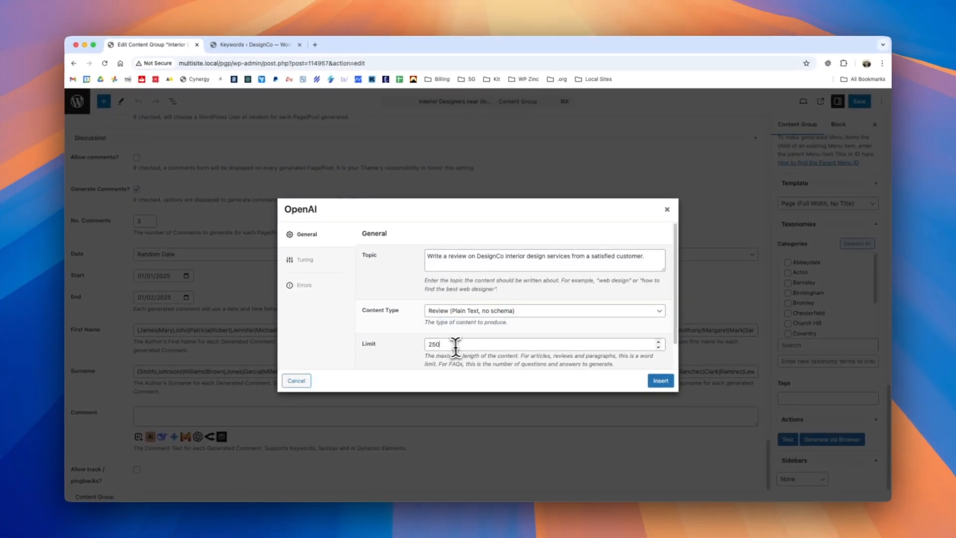
{"action": "left_click_drag", "start_coordinate": [455, 345], "coordinate": [417, 345]}
{"action": "type", "text": "100"}
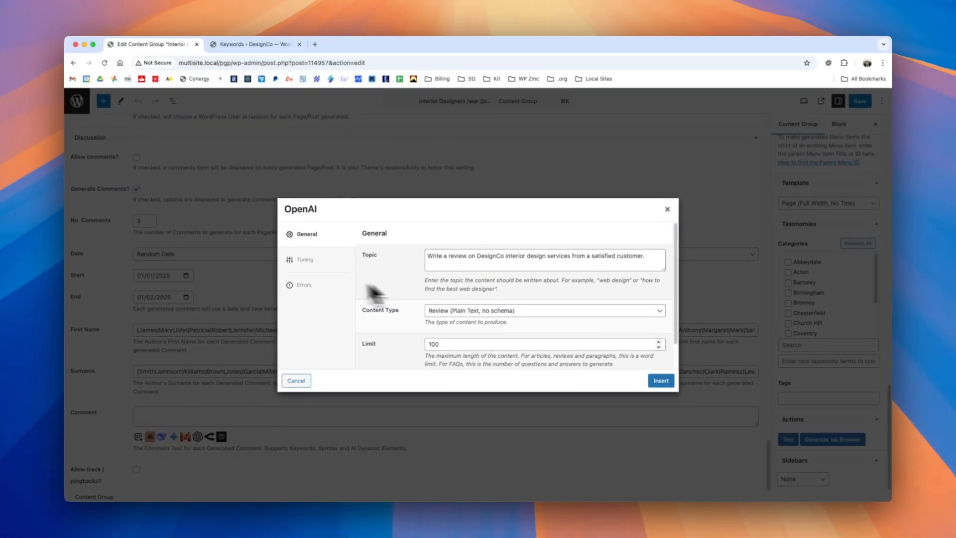
Check the OpenAI element's tuning and error settings, insert it into the comment text and save the content group.
{"action": "left_click", "coordinate": [267, 117]}
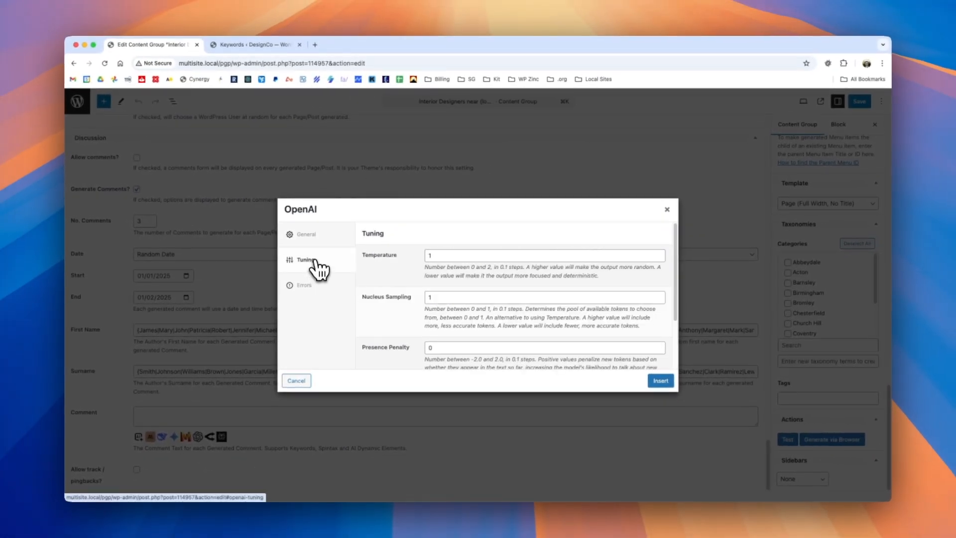
{"action": "left_click", "coordinate": [304, 286]}
{"action": "left_click", "coordinate": [319, 234]}
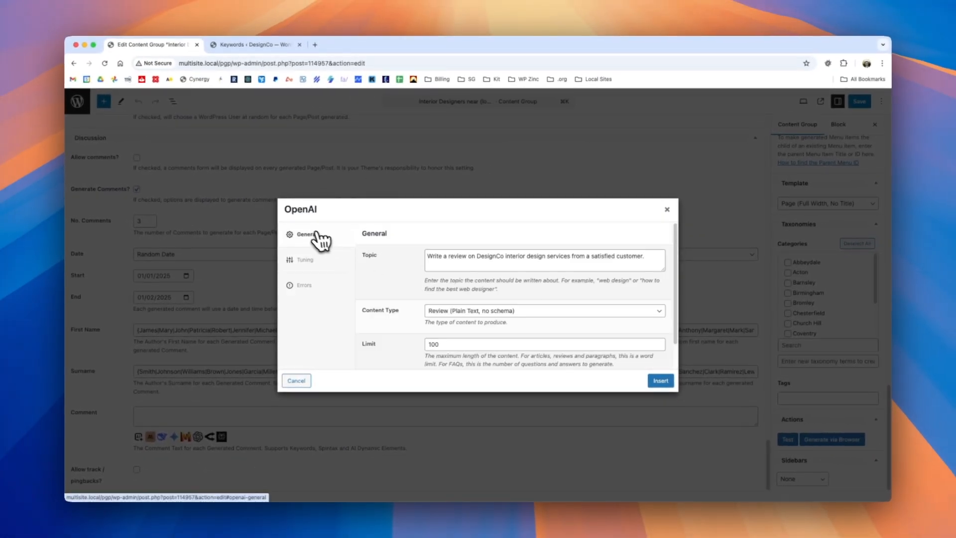
{"action": "left_click", "coordinate": [661, 380]}
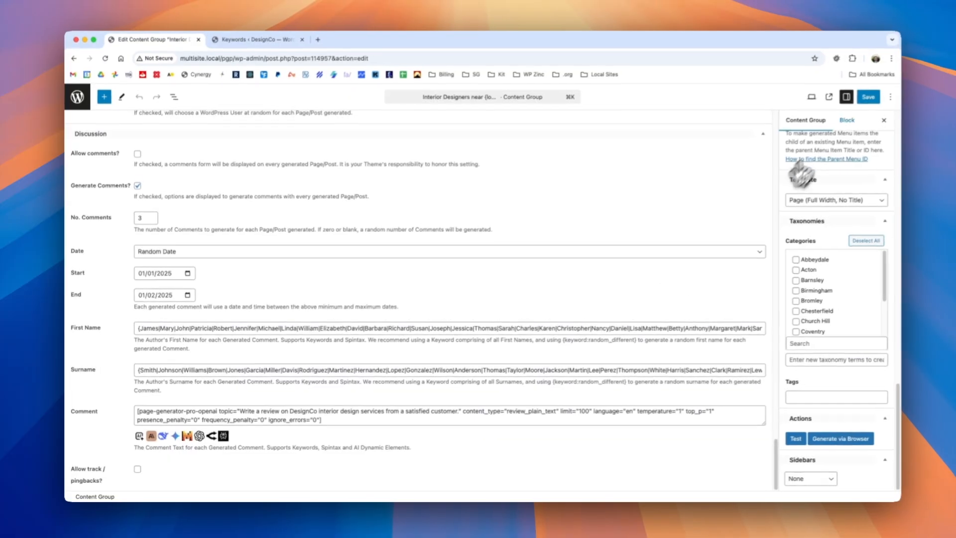
{"action": "left_click", "coordinate": [867, 97]}
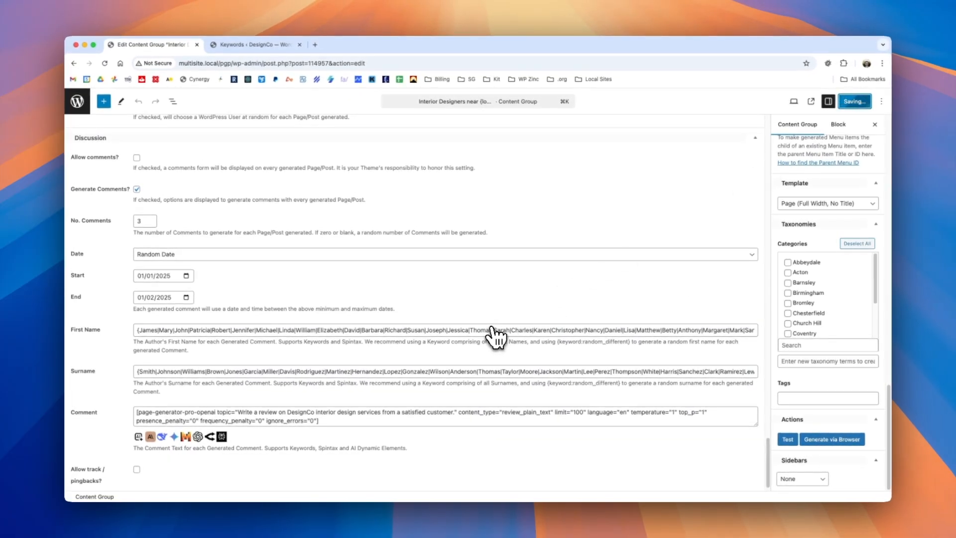
Generate a test post with the OpenAI comment text and open it to read through the generated review comments.
{"action": "left_click", "coordinate": [787, 441]}
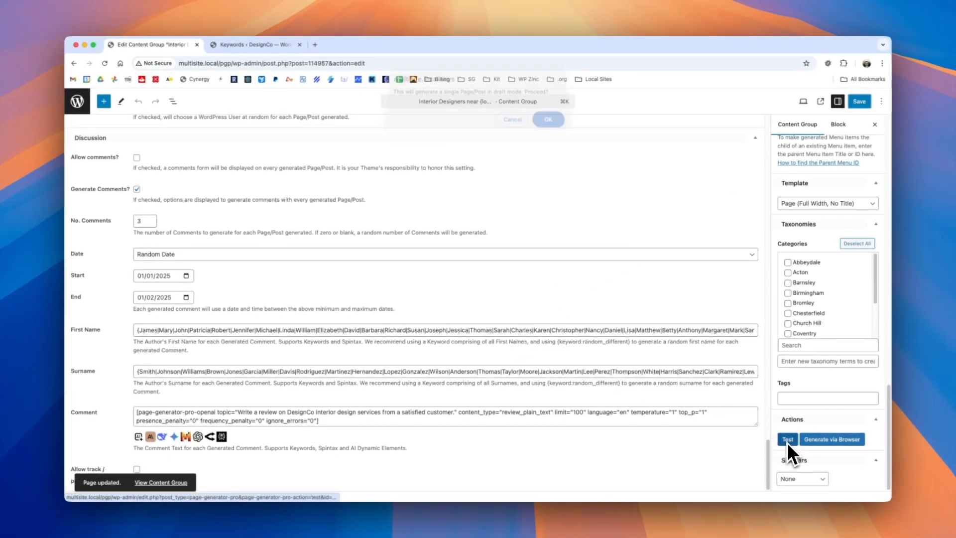
{"action": "left_click", "coordinate": [548, 125]}
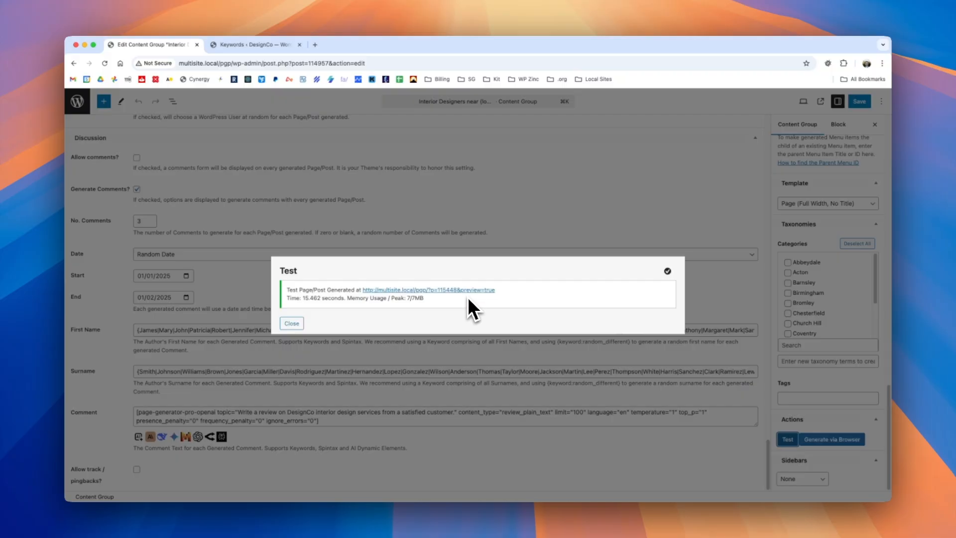
{"action": "left_click", "coordinate": [468, 291]}
{"action": "left_click_drag", "start_coordinate": [887, 120], "coordinate": [872, 375]}
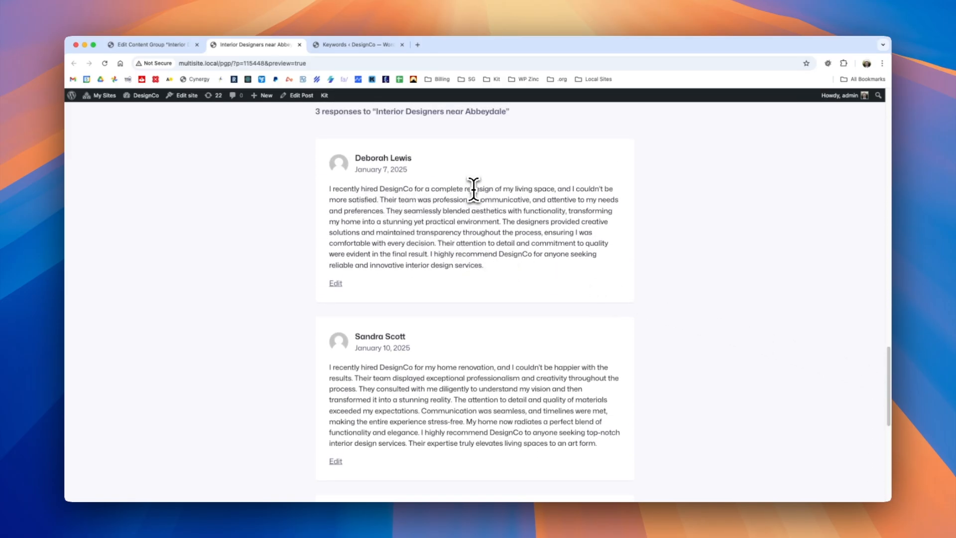
{"action": "left_click_drag", "start_coordinate": [473, 190], "coordinate": [545, 189]}
{"action": "left_click_drag", "start_coordinate": [373, 378], "coordinate": [506, 379]}
{"action": "scroll", "coordinate": [500, 379], "scroll_direction": "down", "scroll_amount": 2}
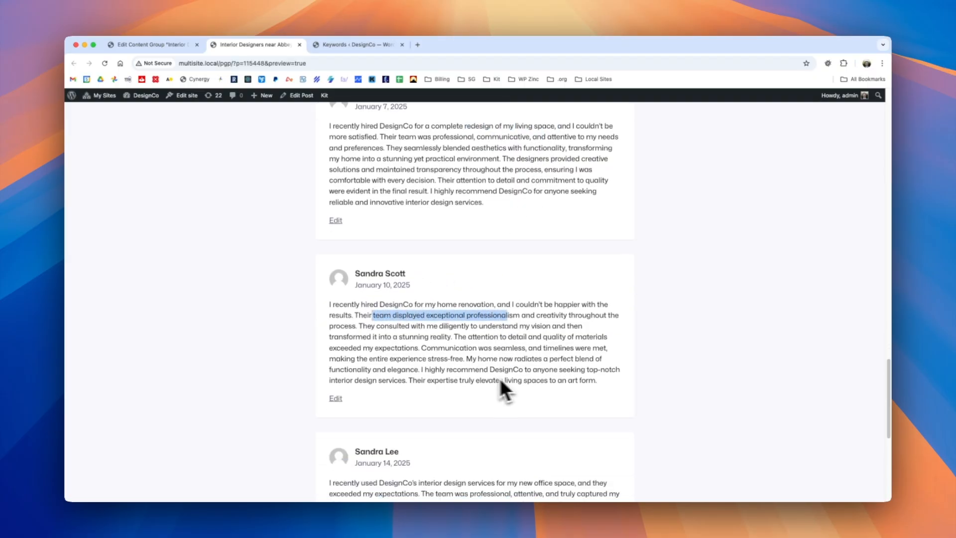
Read through the remaining generated review comments at the end of the test post.
{"action": "left_click", "coordinate": [464, 344]}
{"action": "scroll", "coordinate": [463, 348], "scroll_direction": "down", "scroll_amount": 5}
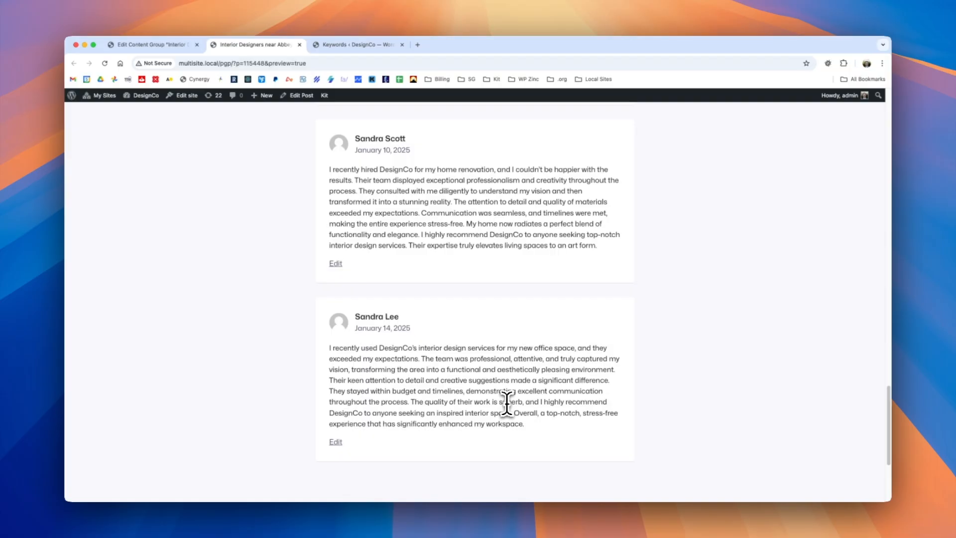
{"action": "scroll", "coordinate": [558, 319], "scroll_direction": "up", "scroll_amount": 5}
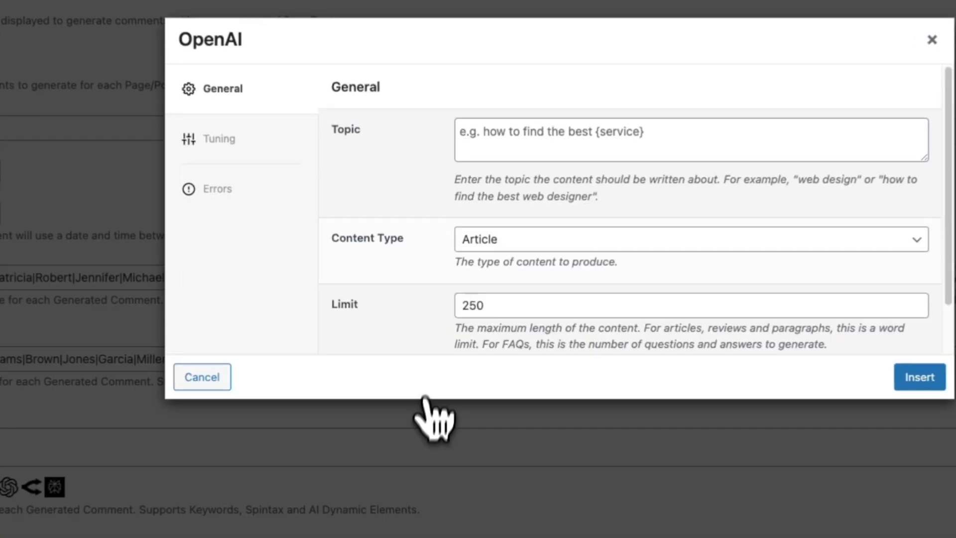
Set the OpenAI element's content type to Review and its topic to "Write a review on DesignCo interior design services from a satisfied customer. Do not include a customer name in the review.".
{"action": "left_click", "coordinate": [485, 241]}
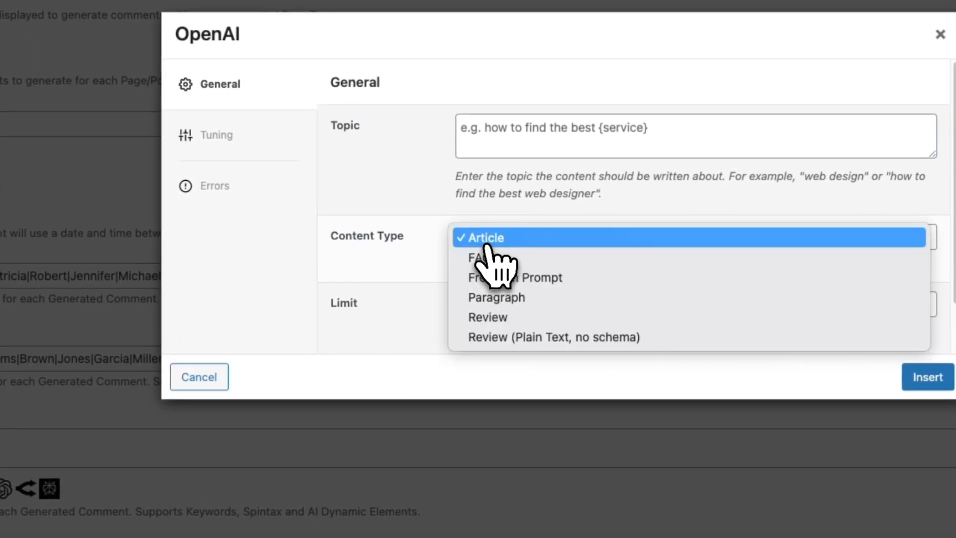
{"action": "left_click", "coordinate": [512, 318]}
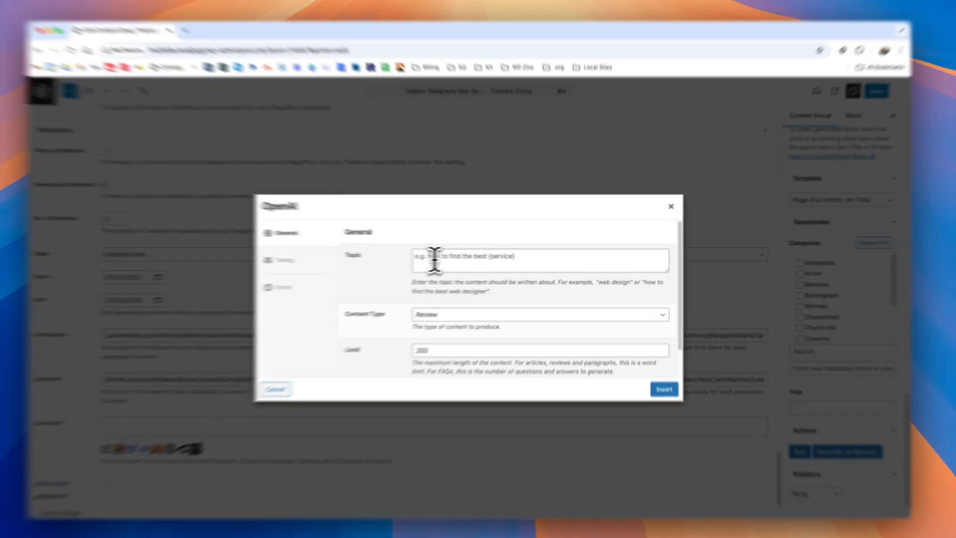
{"action": "left_click", "coordinate": [445, 259]}
{"action": "type", "text": "Write a review on DesignCo interior design services from a satisfied customer. Do not include a customer name in the review."}
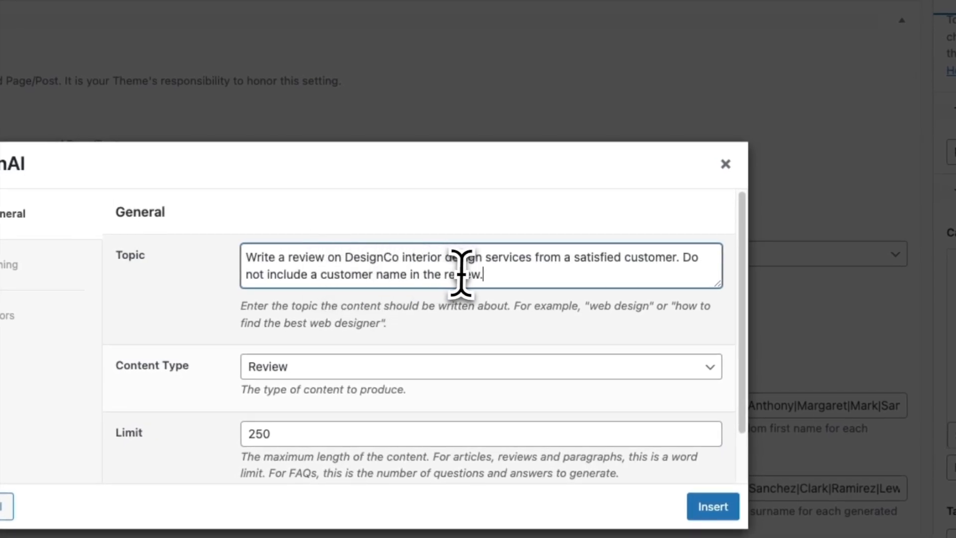
{"action": "left_click_drag", "start_coordinate": [478, 274], "coordinate": [682, 256]}
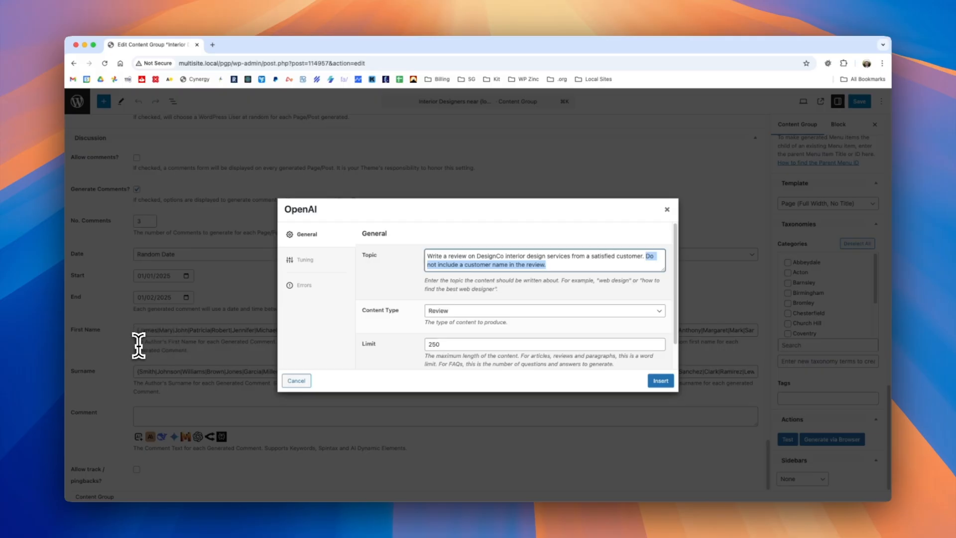
Limit the OpenAI review to 100 words, insert the element into the comment text and save the content group.
{"action": "double_click", "coordinate": [435, 344]}
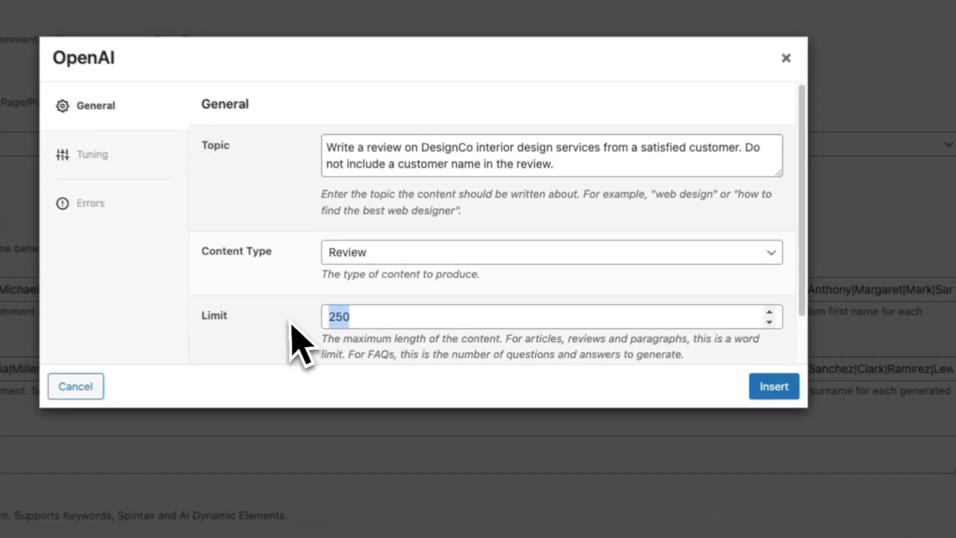
{"action": "type", "text": "100"}
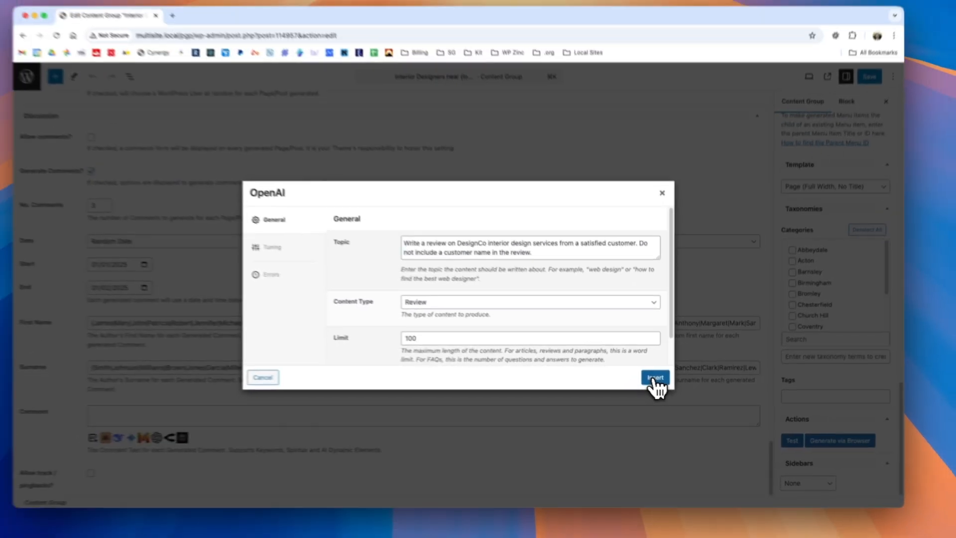
{"action": "left_click", "coordinate": [655, 377]}
{"action": "key", "text": "super+s"}
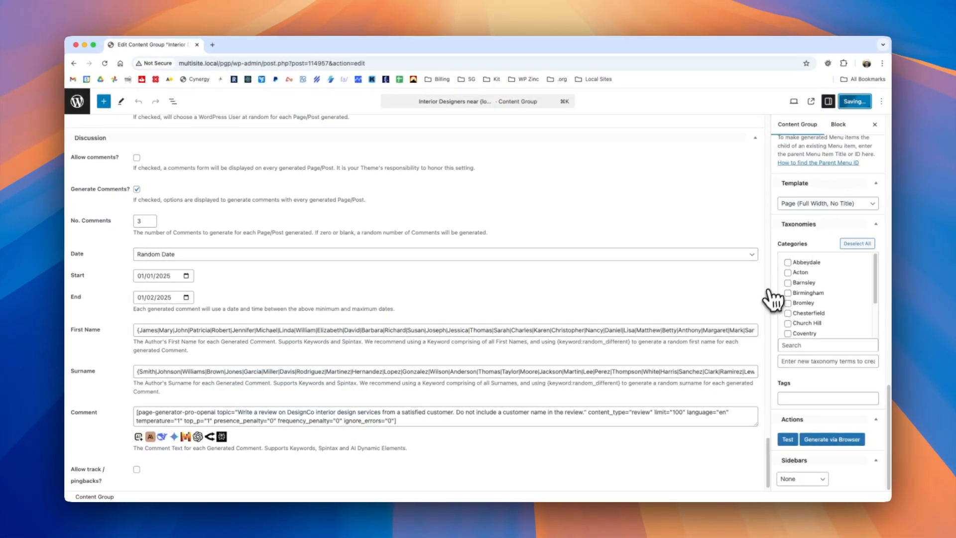
Generate a single draft test post from the content group and view the generated comments on it.
{"action": "left_click", "coordinate": [787, 439]}
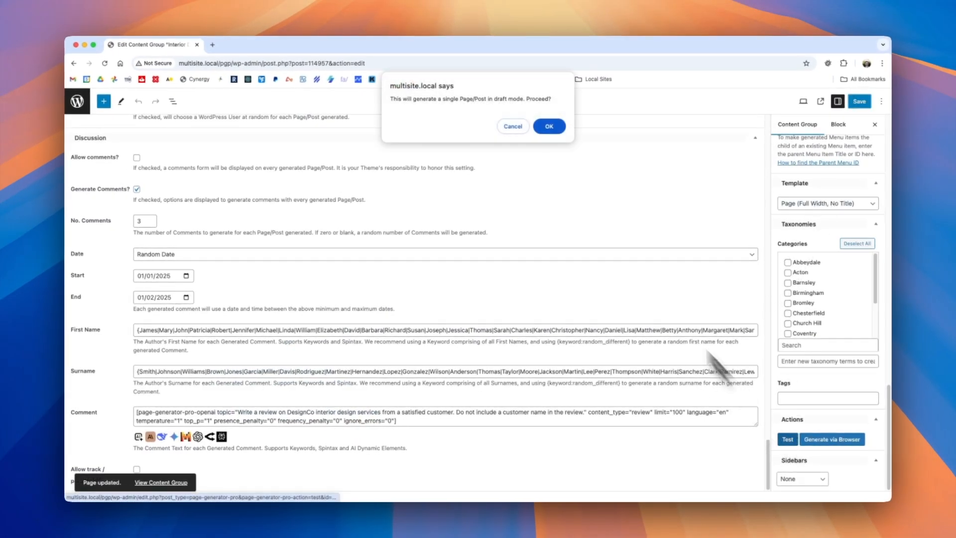
{"action": "left_click", "coordinate": [548, 127]}
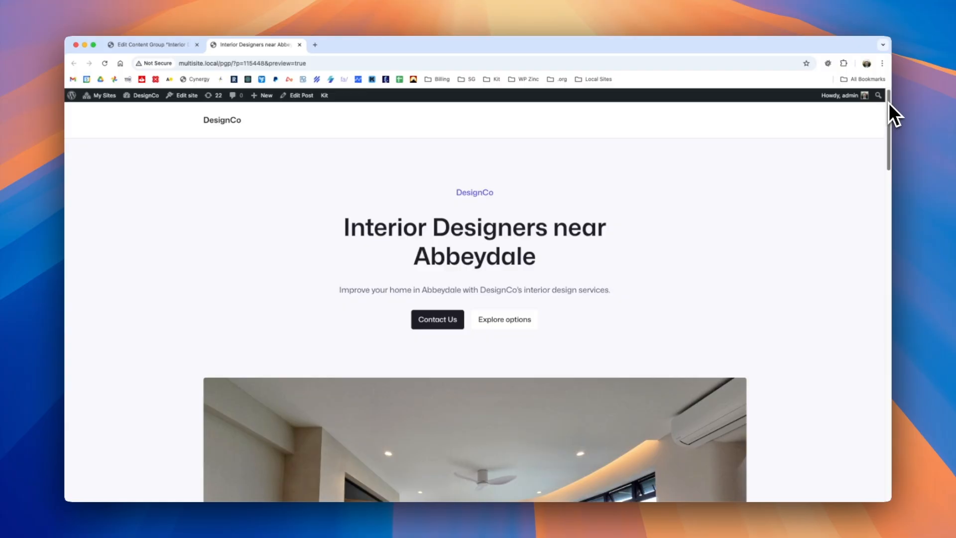
{"action": "left_click_drag", "start_coordinate": [888, 120], "coordinate": [875, 381]}
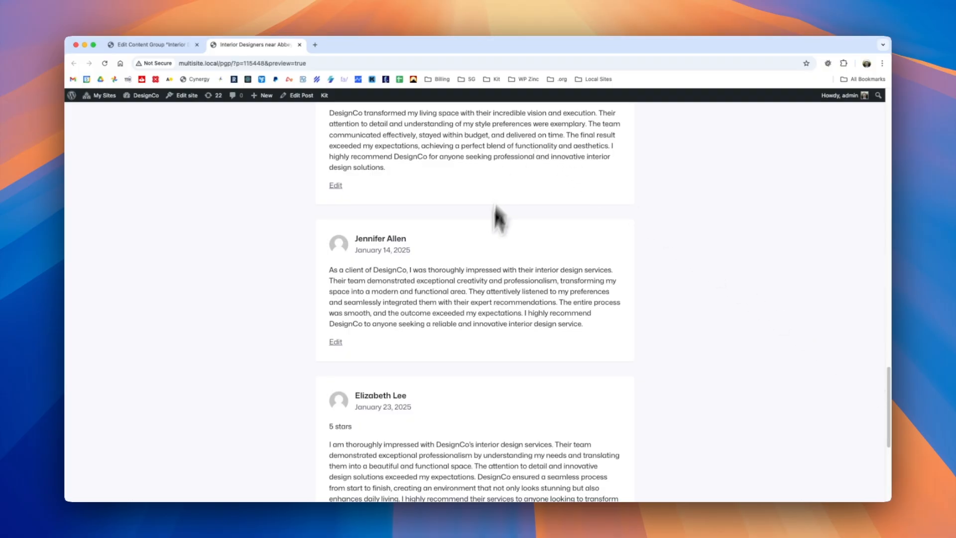
{"action": "scroll", "coordinate": [493, 292], "scroll_direction": "down", "scroll_amount": 2}
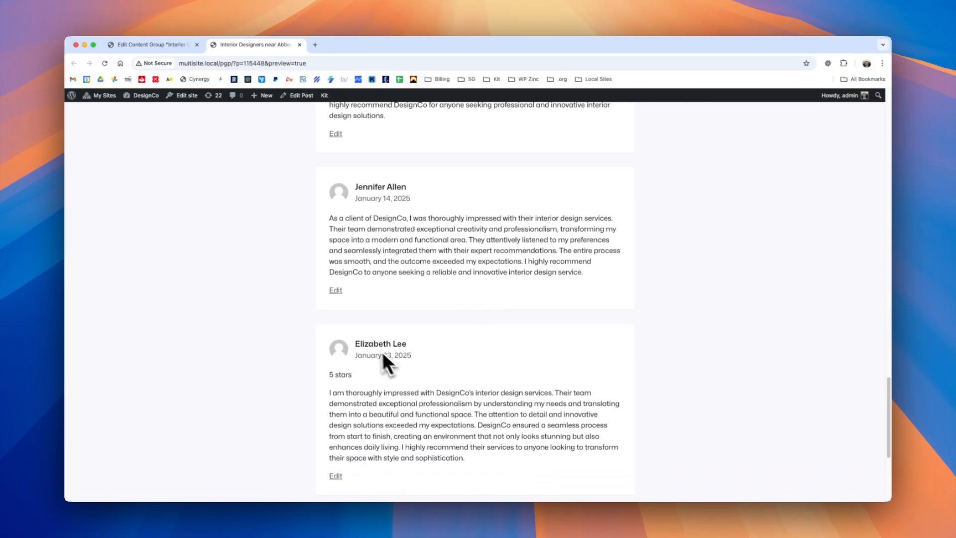
Inspect the HTML of the second generated comment's review text to examine its schema markup.
{"action": "scroll", "coordinate": [454, 304], "scroll_direction": "up", "scroll_amount": 3}
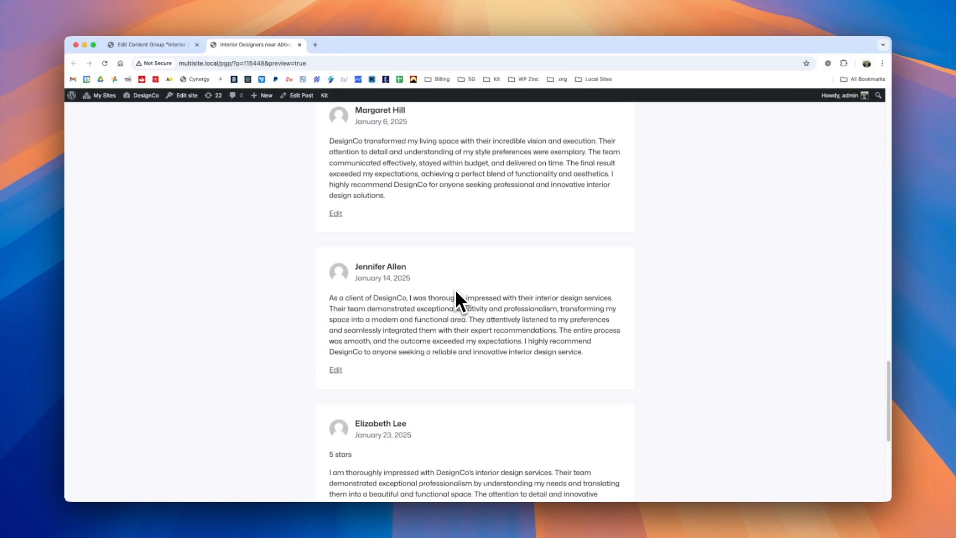
{"action": "right_click", "coordinate": [394, 306]}
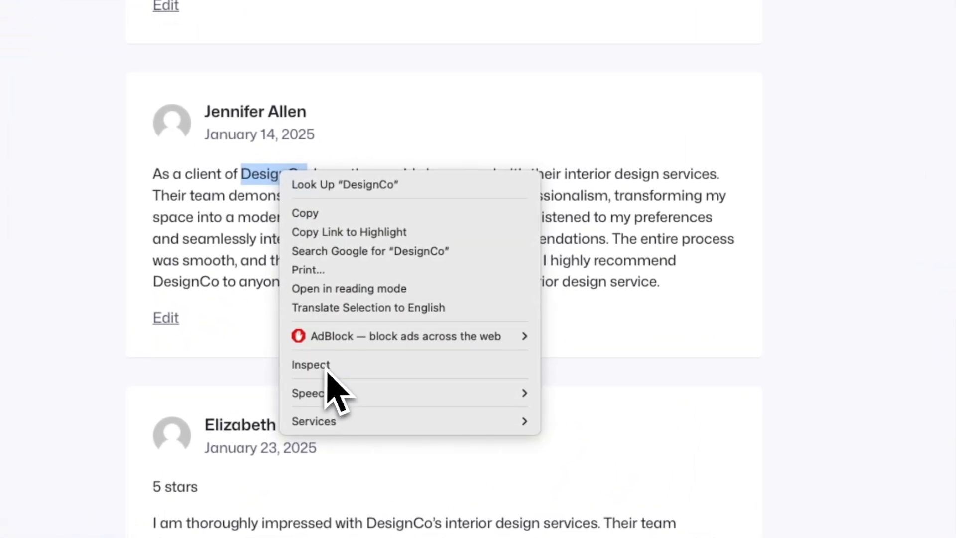
{"action": "left_click", "coordinate": [331, 371]}
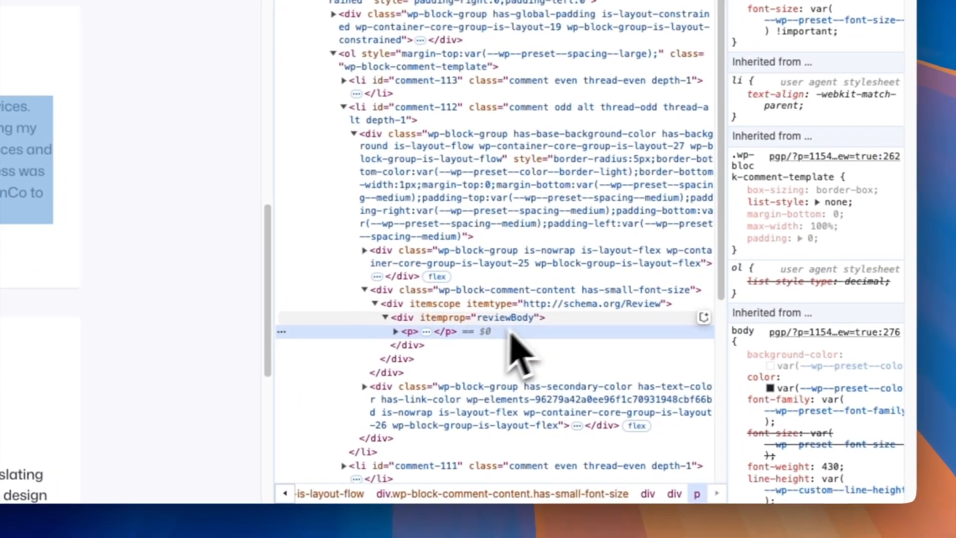